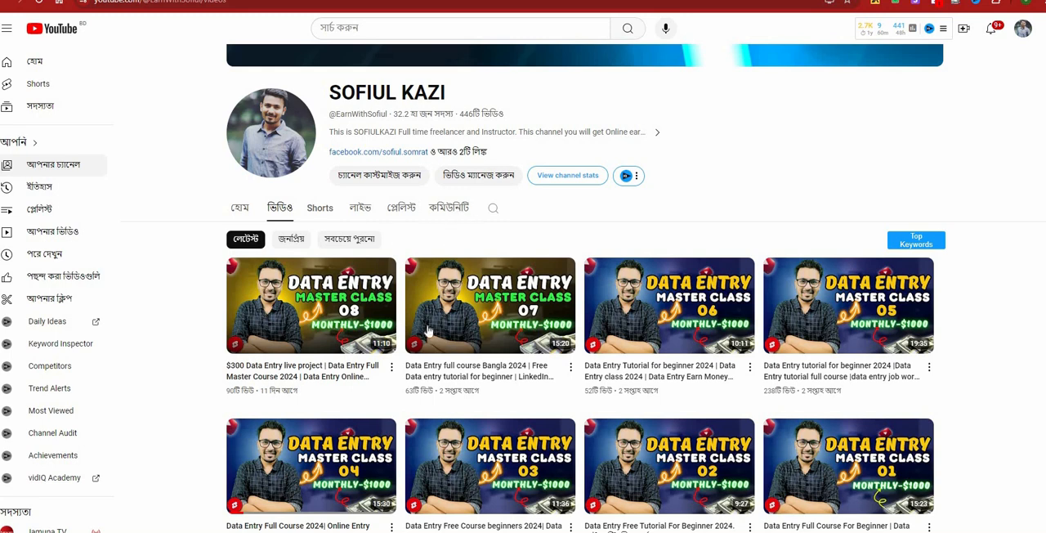
pyautogui.scroll(1, 797, 325)
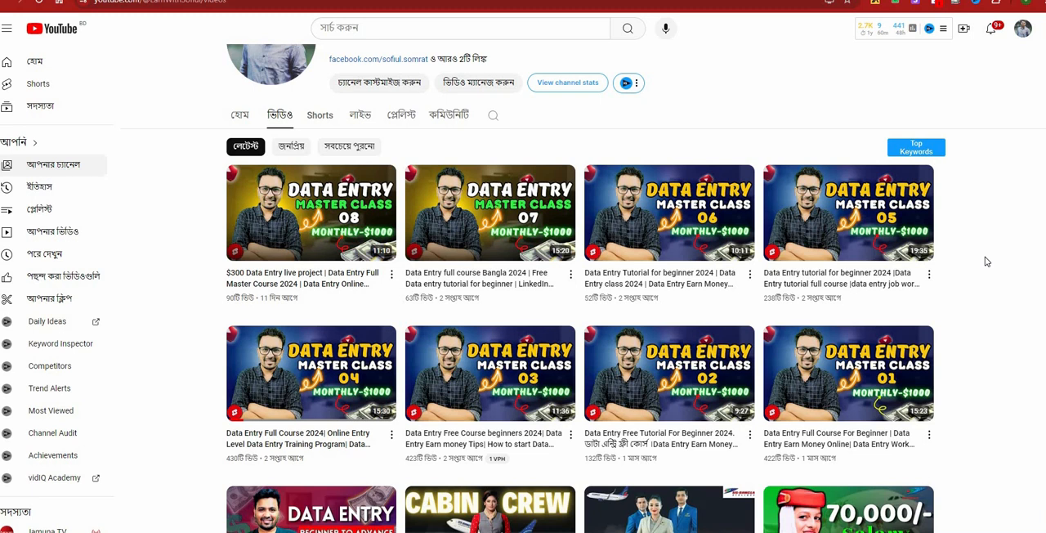
pyautogui.rightClick(986, 262)
pyautogui.click(989, 309)
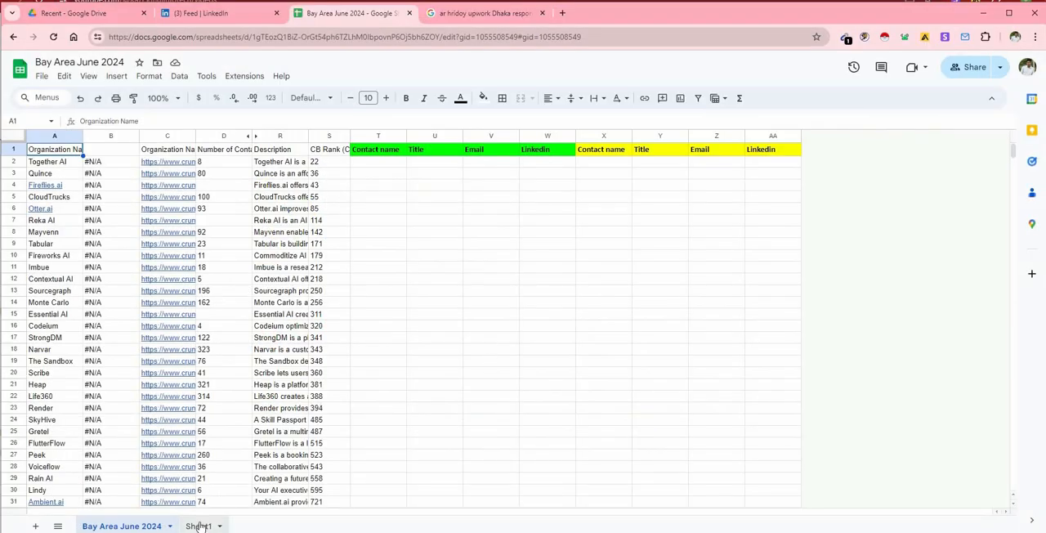
# Read the job requirement note in cell A1 of Sheet1 and return to the Bay Area June 2024 sheet.
pyautogui.click(197, 525)
pyautogui.click(55, 149)
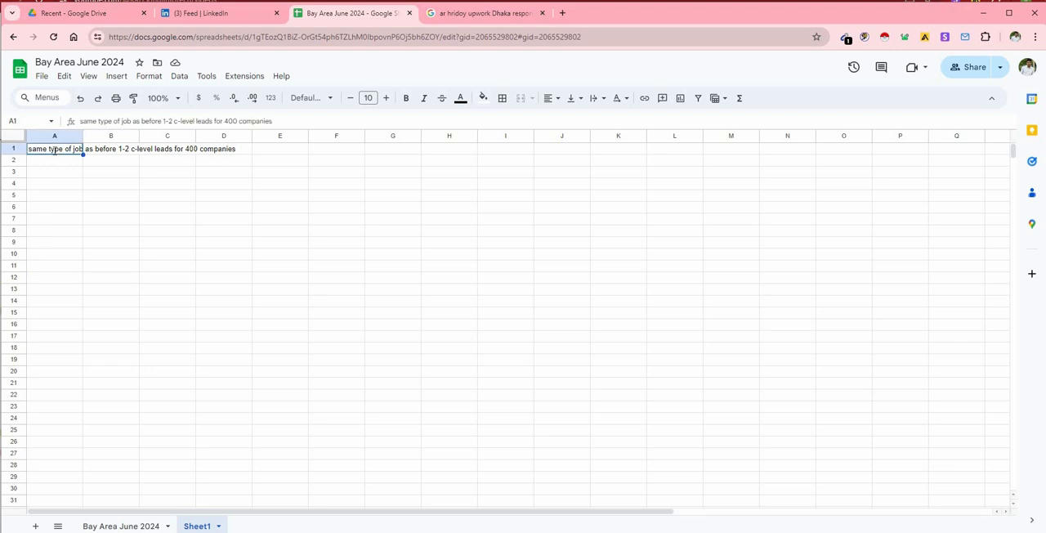
pyautogui.doubleClick(55, 149)
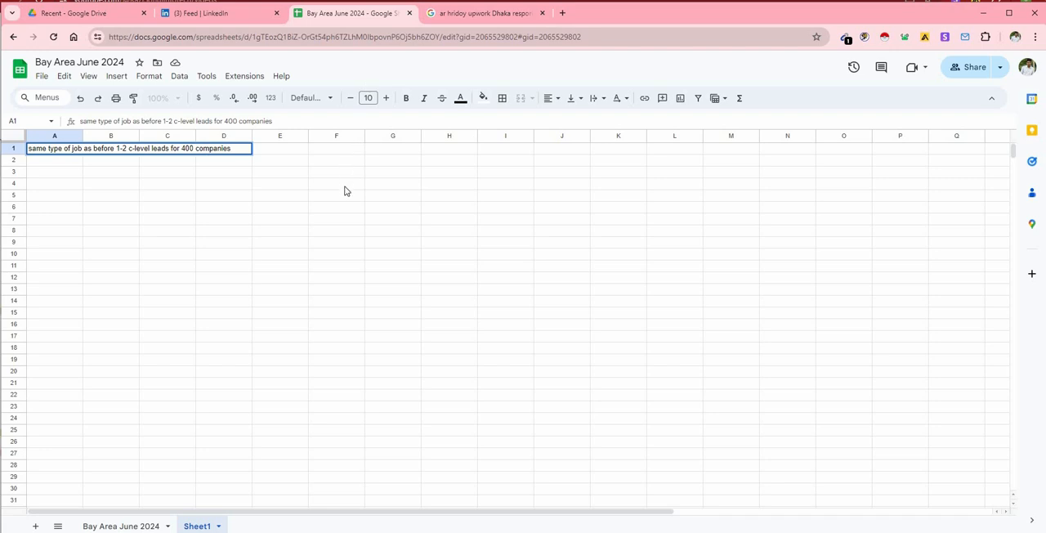
pyautogui.click(325, 210)
pyautogui.click(116, 527)
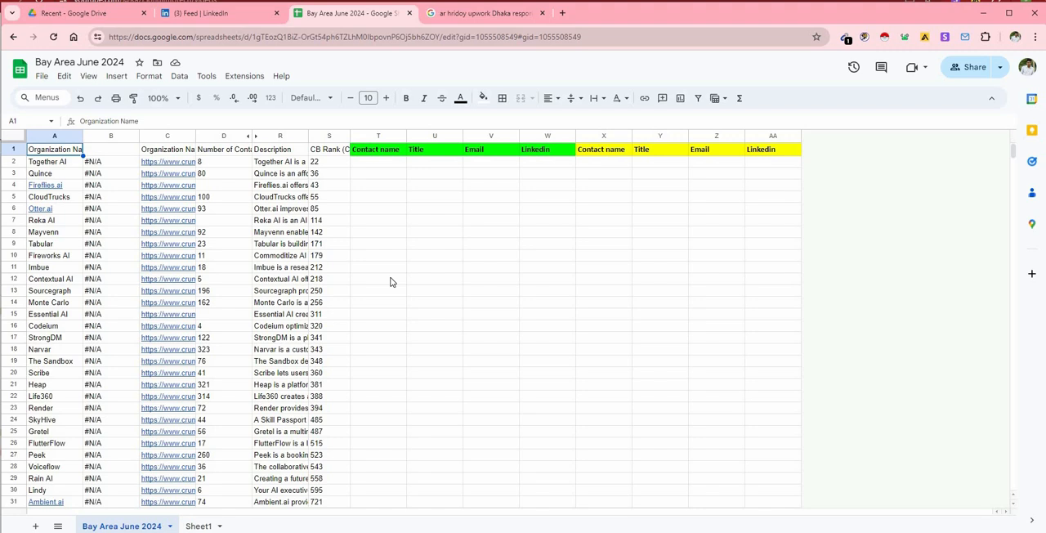
# Search Google for "c level titles" in a new tab and expand the full list of titles.
pyautogui.click(562, 13)
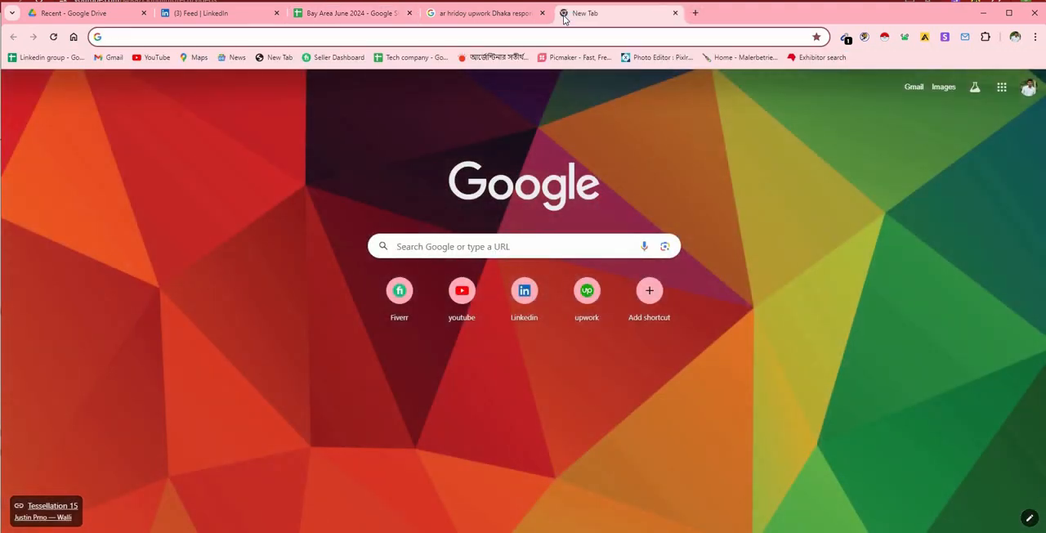
pyautogui.write('c')
pyautogui.press('BackSpace')
pyautogui.write('l')
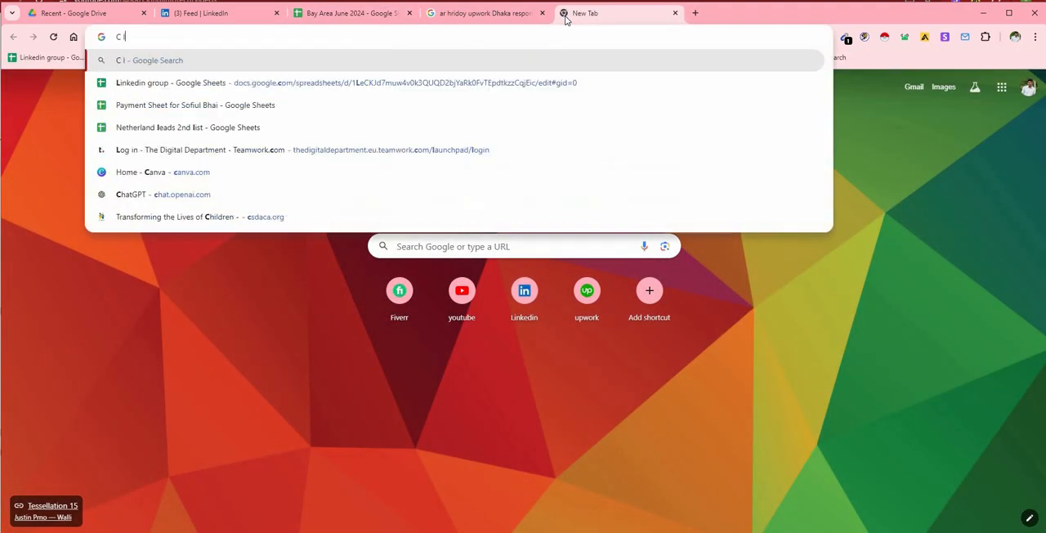
pyautogui.write('evel')
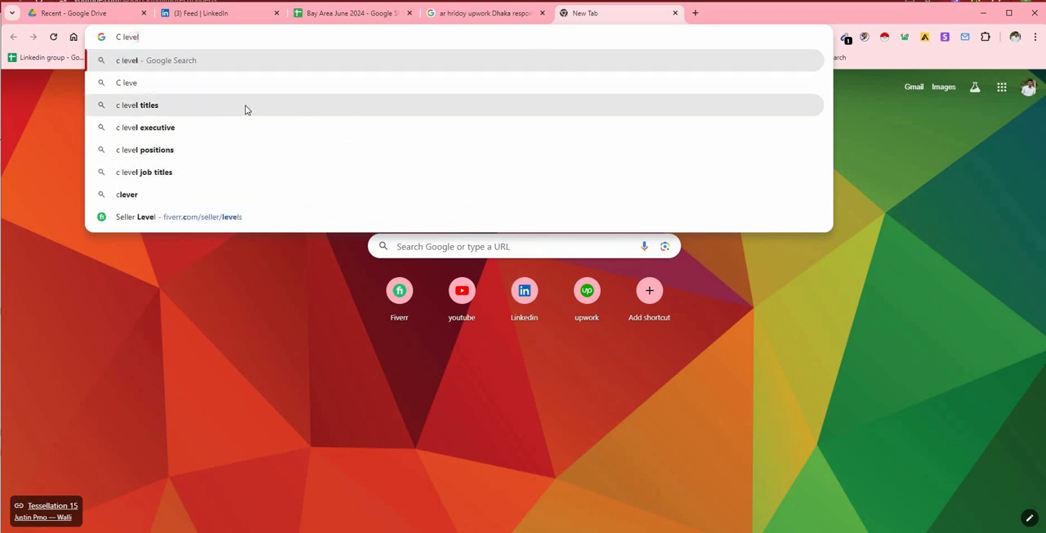
pyautogui.click(245, 109)
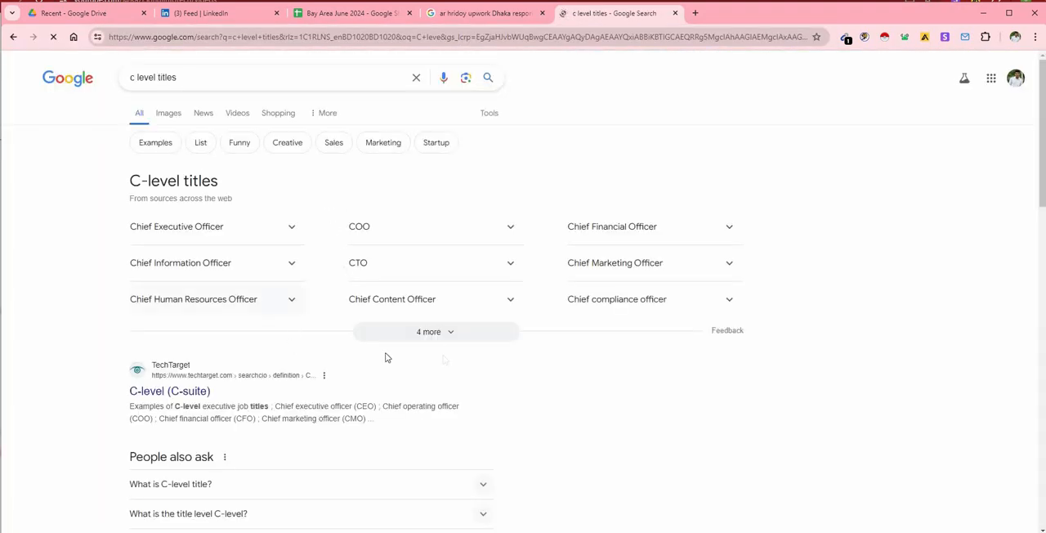
pyautogui.click(434, 333)
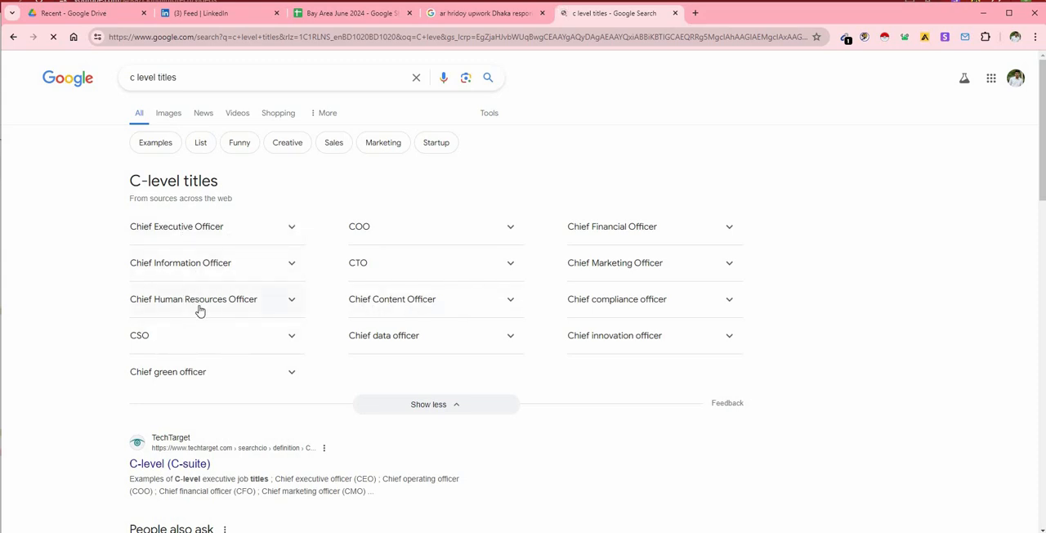
# Close the C-level titles search and widen the Organization Name URL column in the Bay Area June 2024 sheet.
pyautogui.click(347, 15)
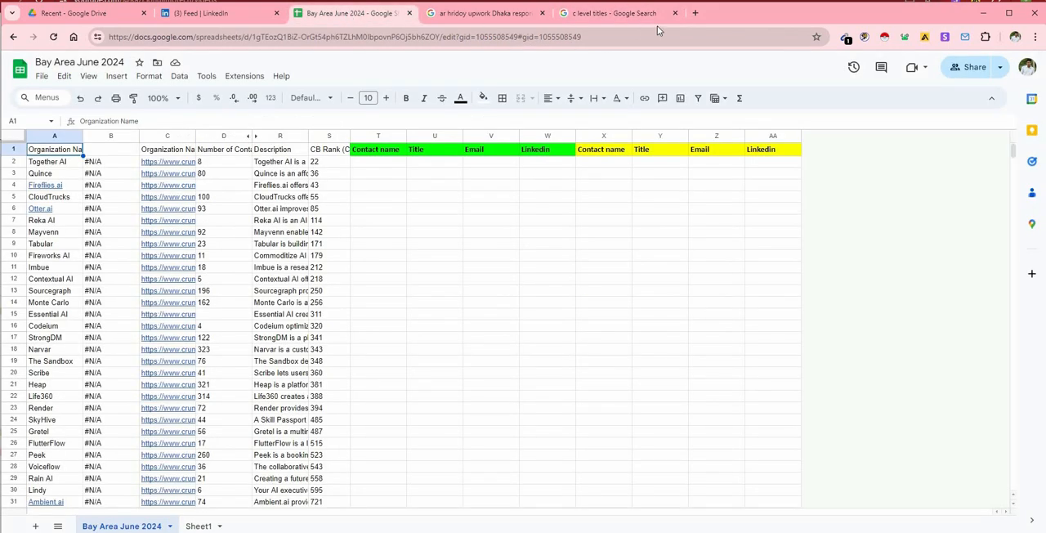
pyautogui.click(674, 13)
pyautogui.click(439, 186)
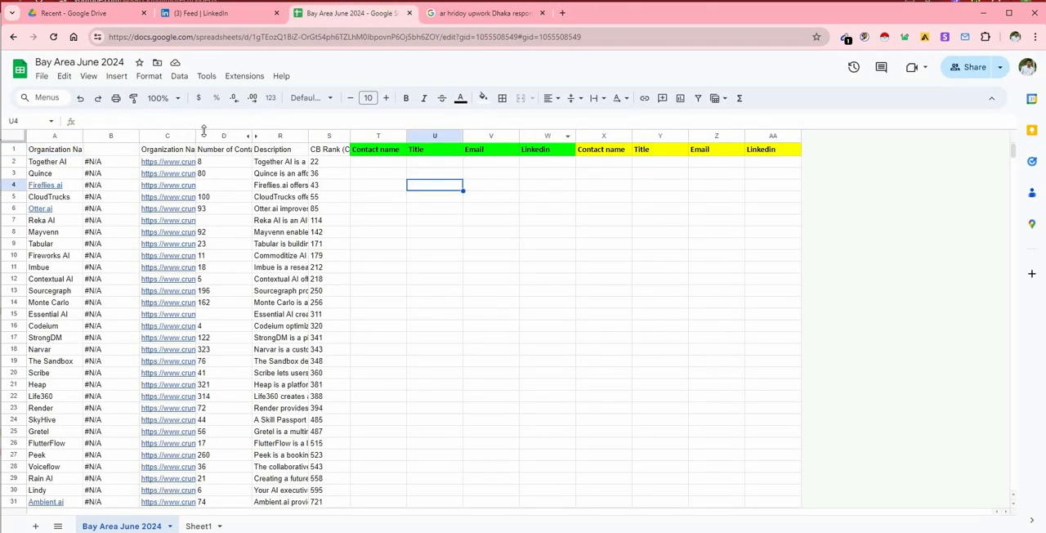
pyautogui.moveTo(196, 135); pyautogui.dragTo(243, 135)
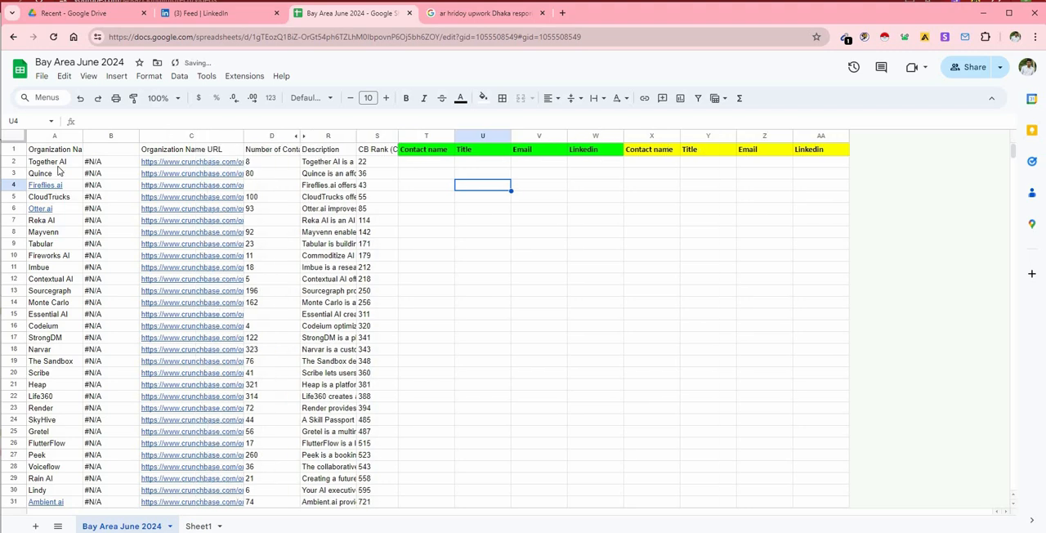
# Review the organization name, Crunchbase URL and CB Rank entries for Together AI in row 2.
pyautogui.click(60, 164)
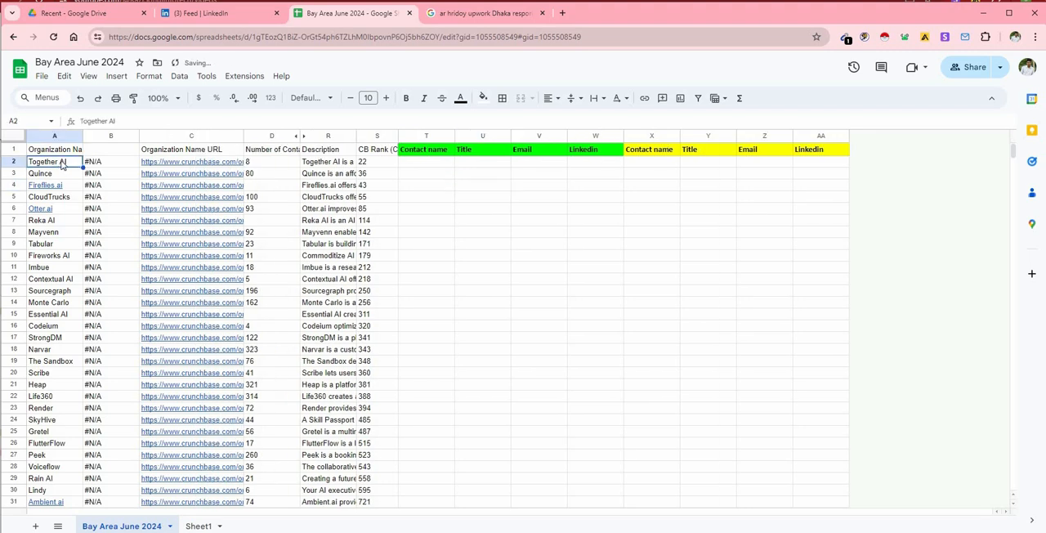
pyautogui.click(194, 164)
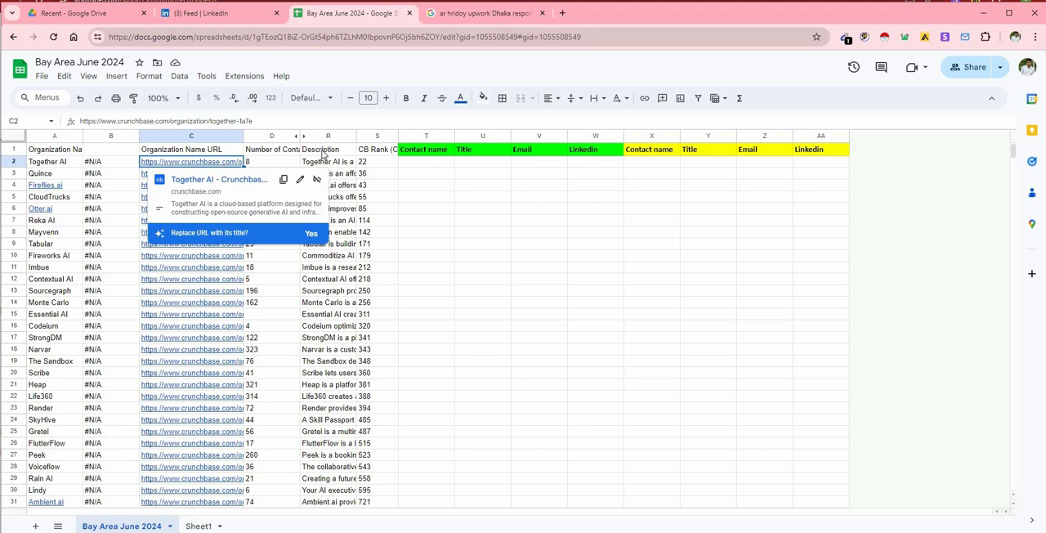
pyautogui.click(368, 164)
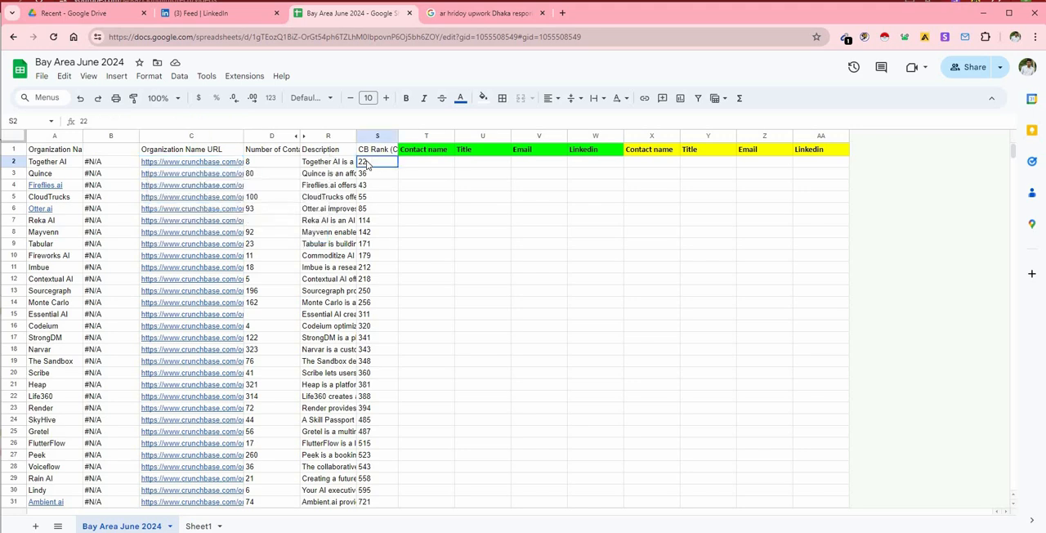
pyautogui.click(303, 135)
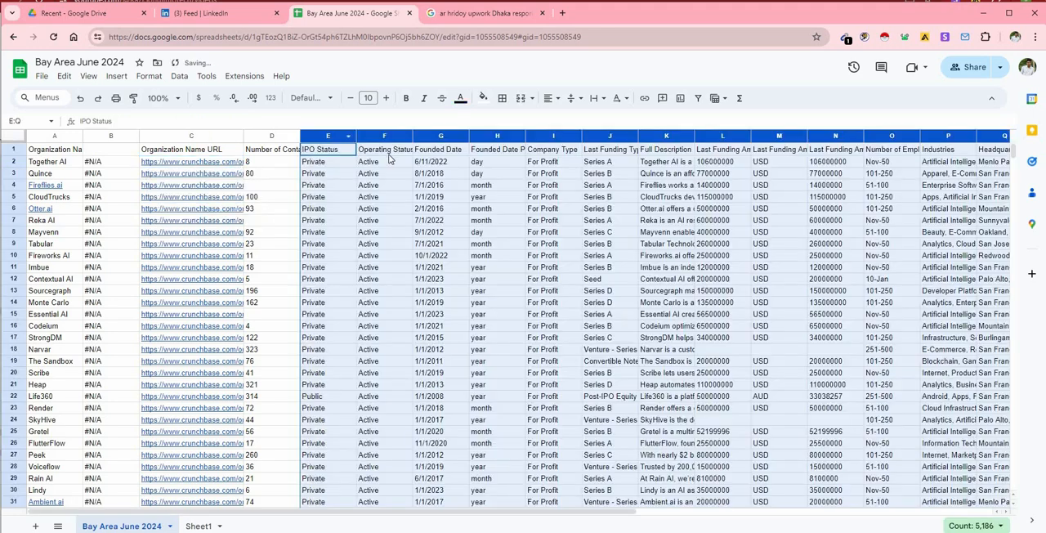
pyautogui.click(79, 101)
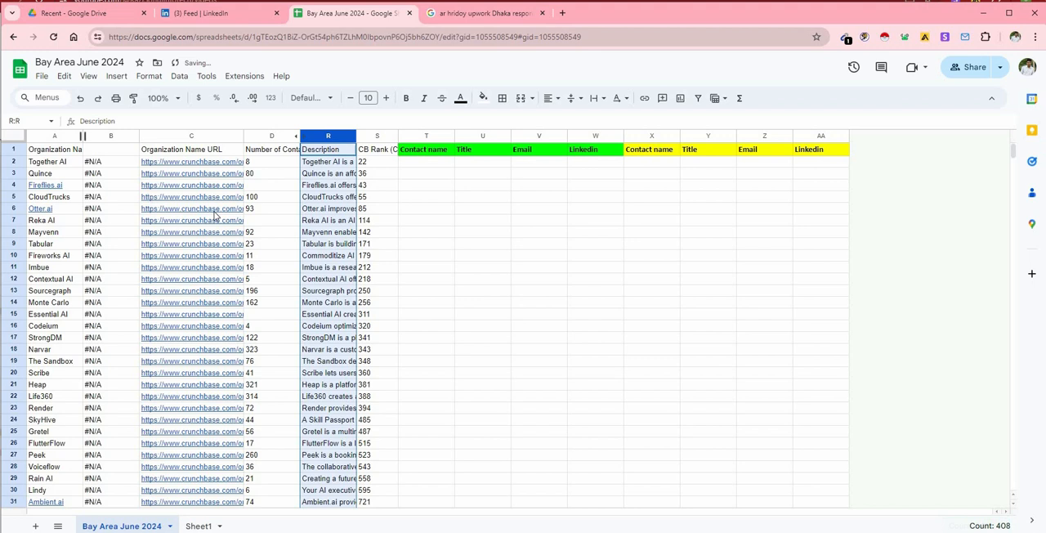
pyautogui.click(292, 187)
# Open Together AI's Crunchbase profile from the link in cell C2 and look through its company details.
pyautogui.click(199, 164)
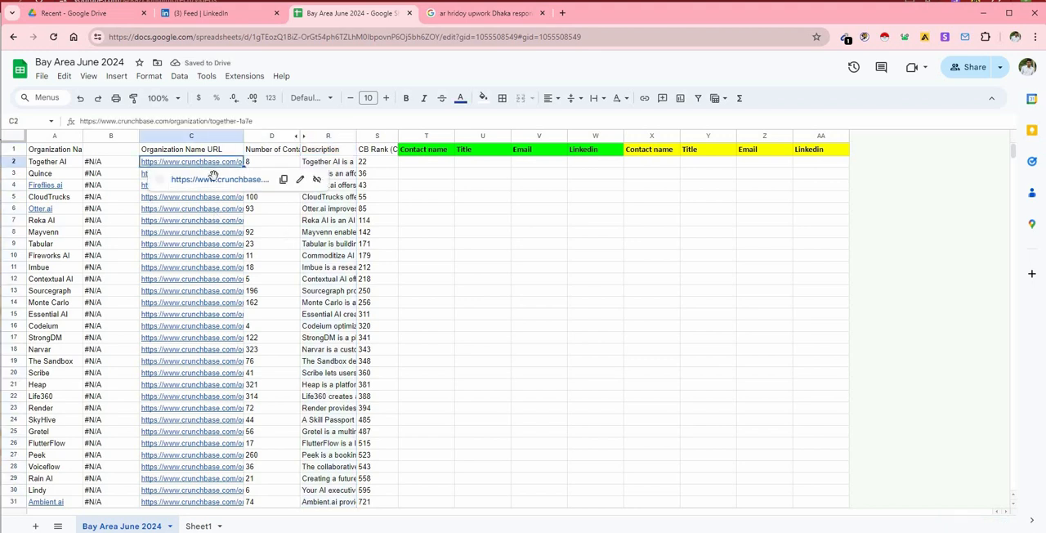
pyautogui.click(217, 179)
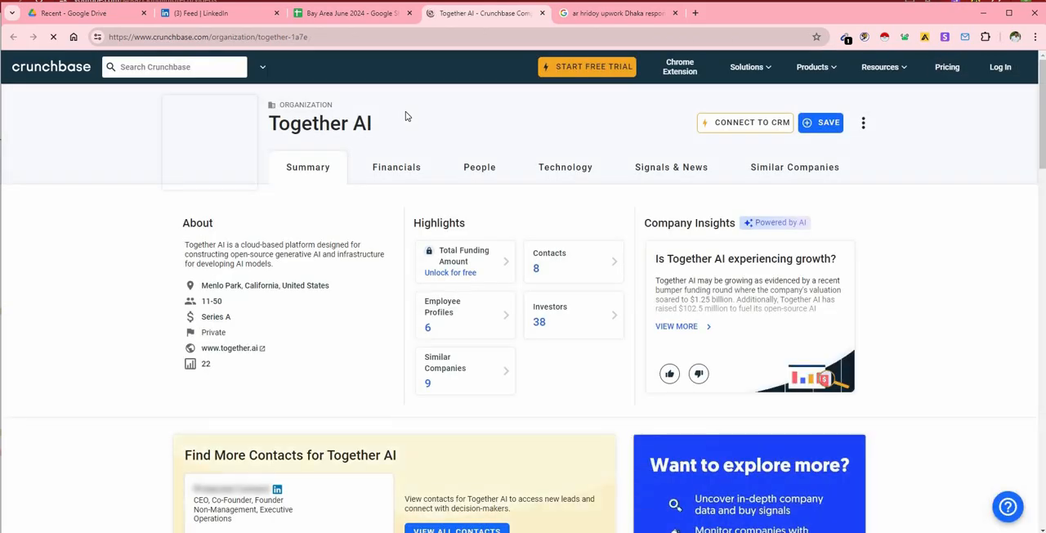
pyautogui.scroll(-4, 415, 241)
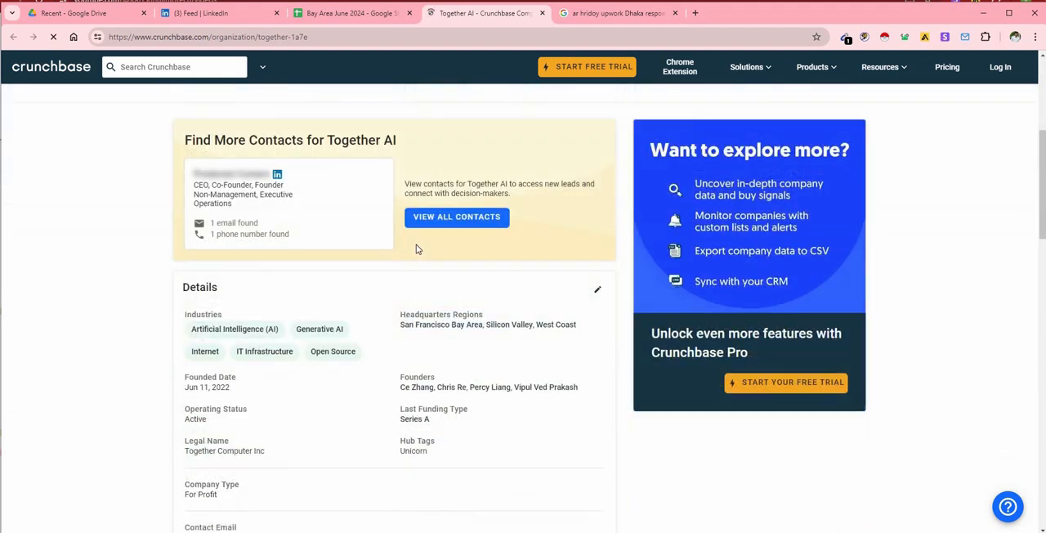
pyautogui.scroll(3, 415, 237)
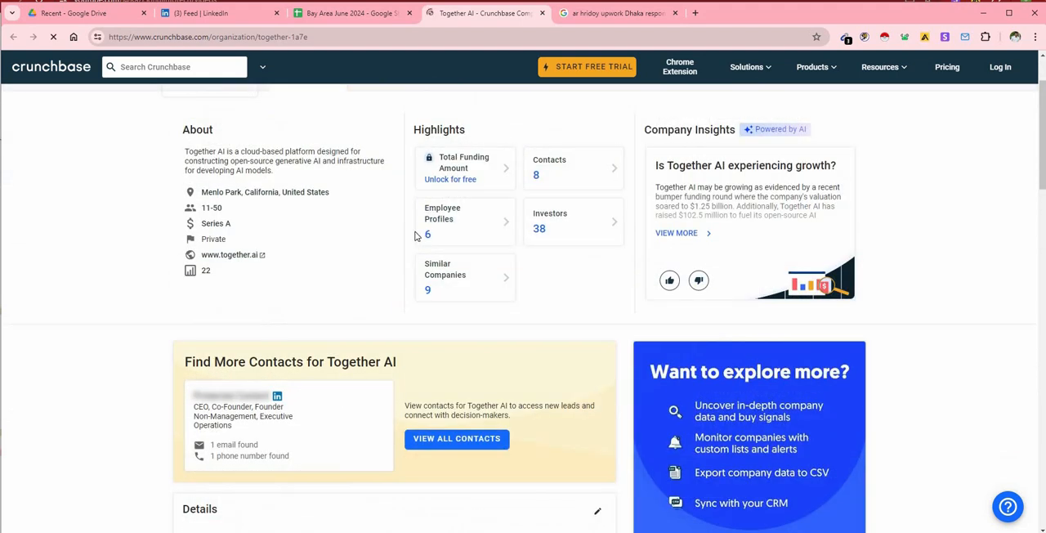
pyautogui.scroll(1, 415, 236)
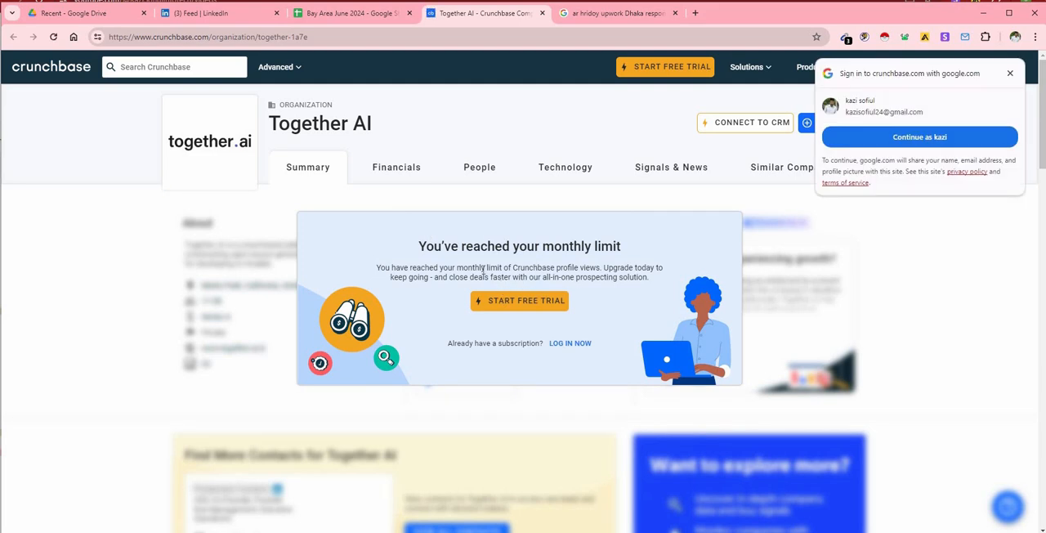
pyautogui.click(98, 37)
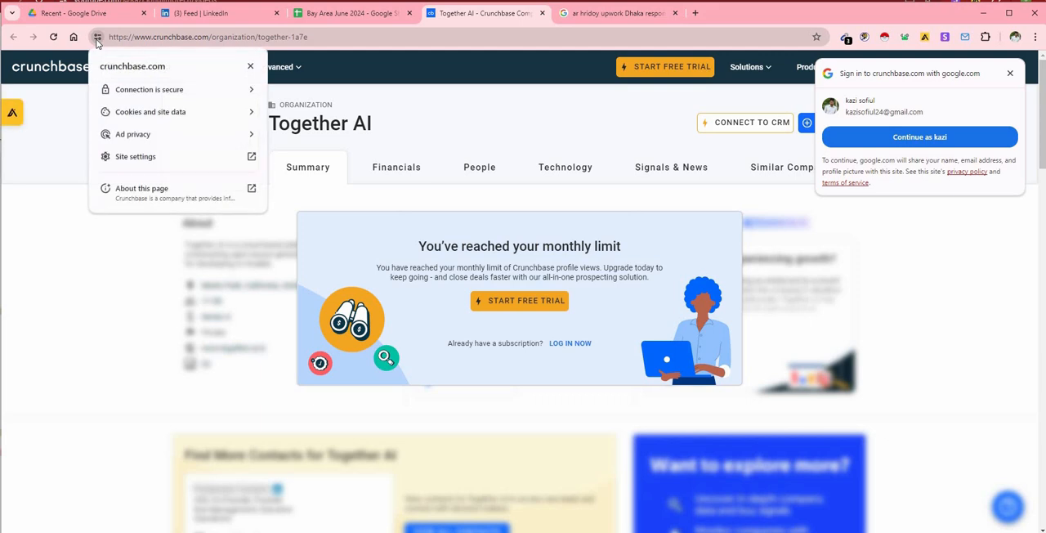
pyautogui.click(253, 119)
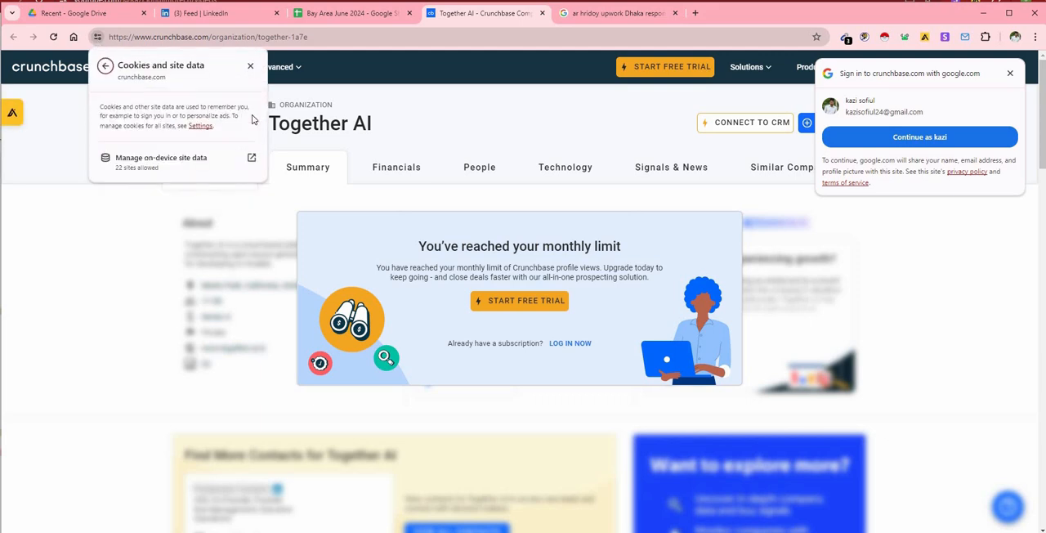
pyautogui.click(252, 159)
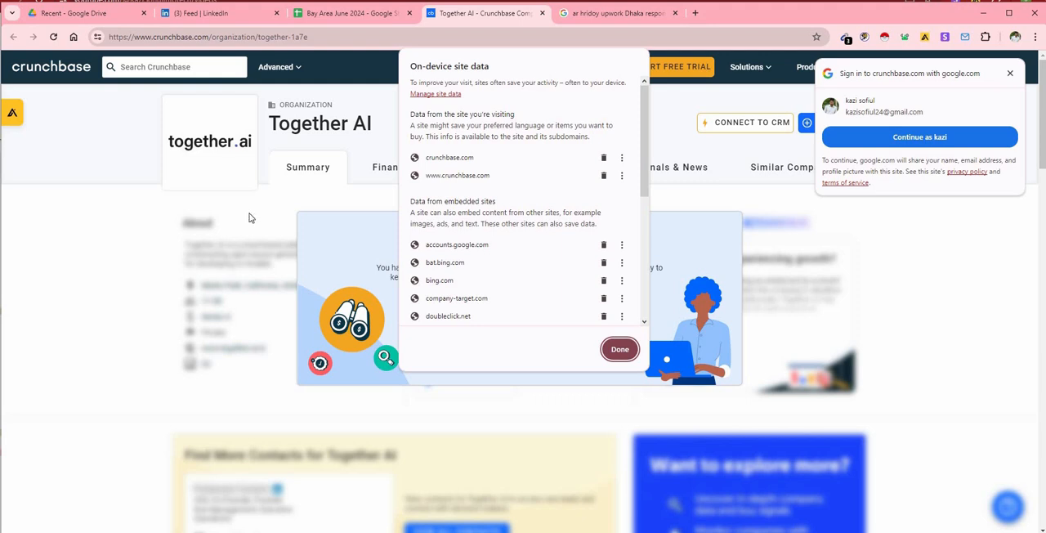
pyautogui.click(603, 156)
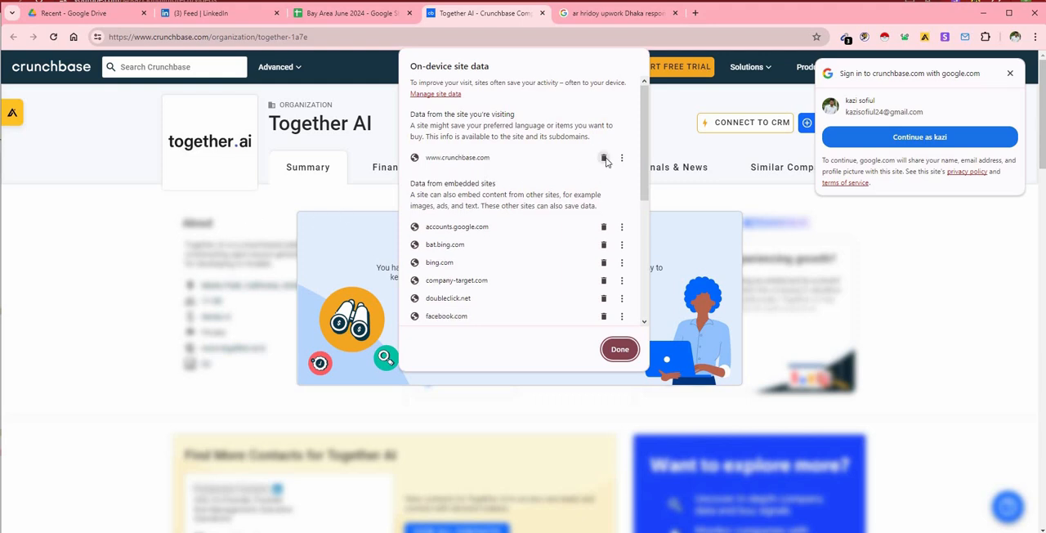
pyautogui.click(603, 156)
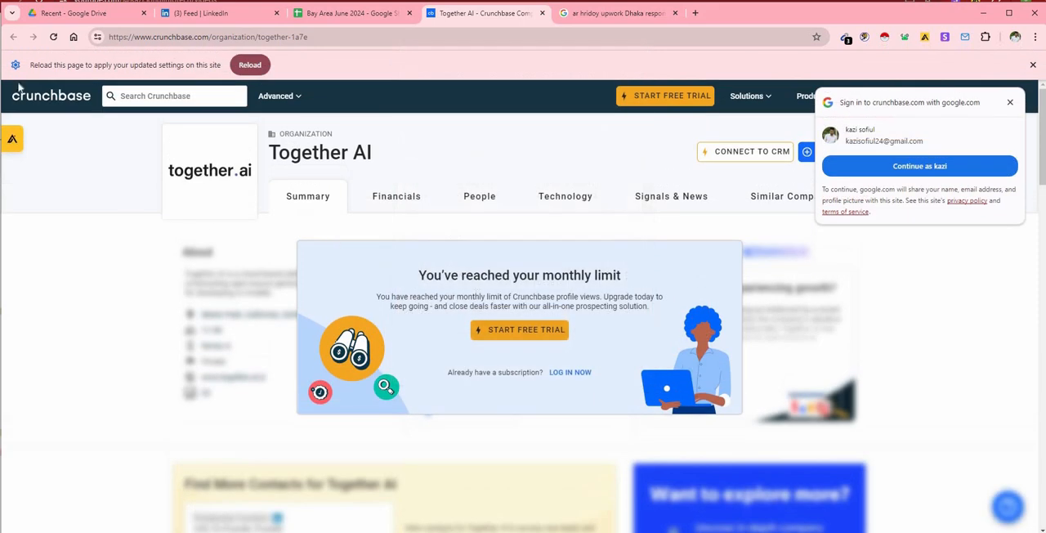
pyautogui.click(54, 39)
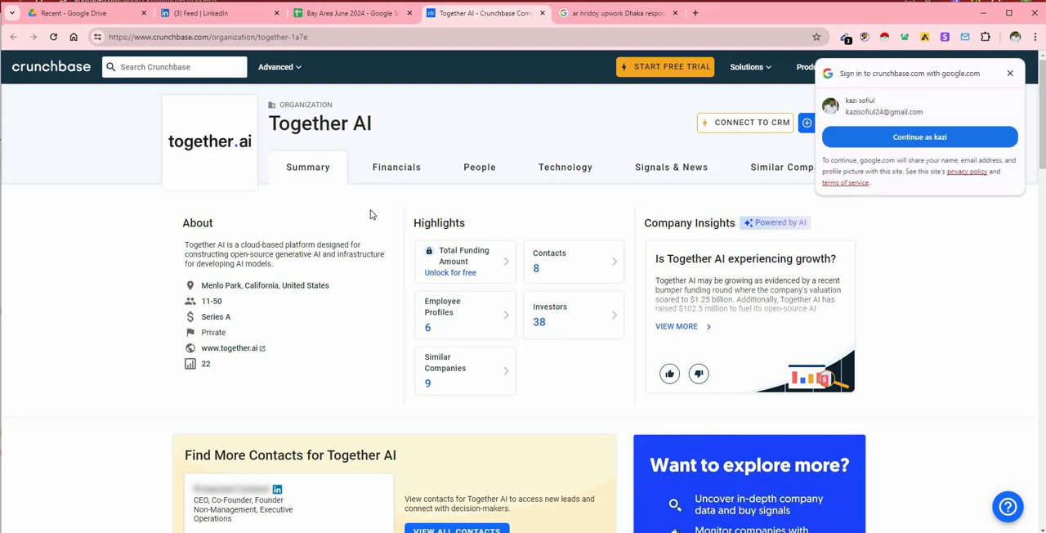
pyautogui.click(1009, 73)
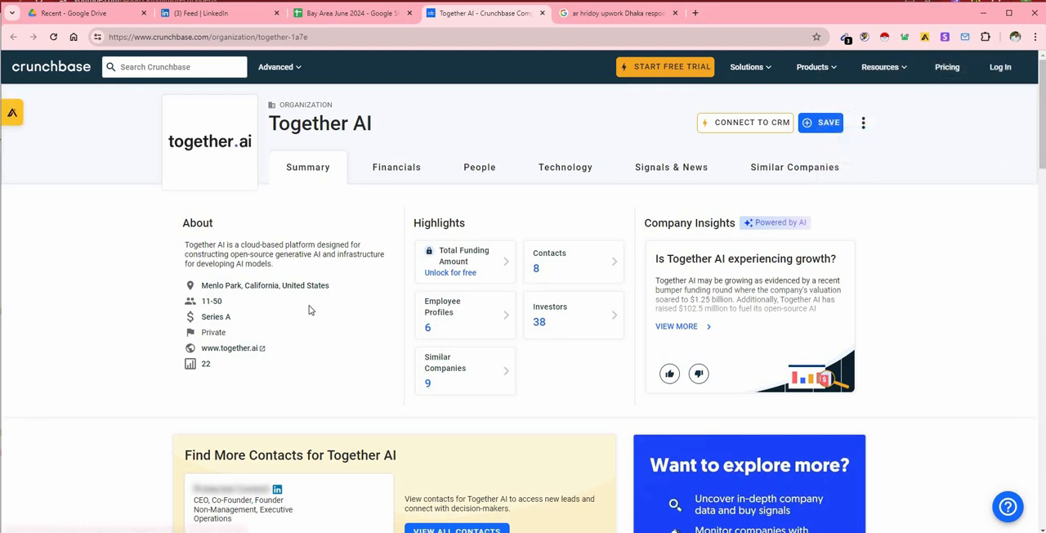
# Open Together AI's website from its Crunchbase profile, and view the company's contacts and employee profiles on Crunchbase.
pyautogui.click(261, 350)
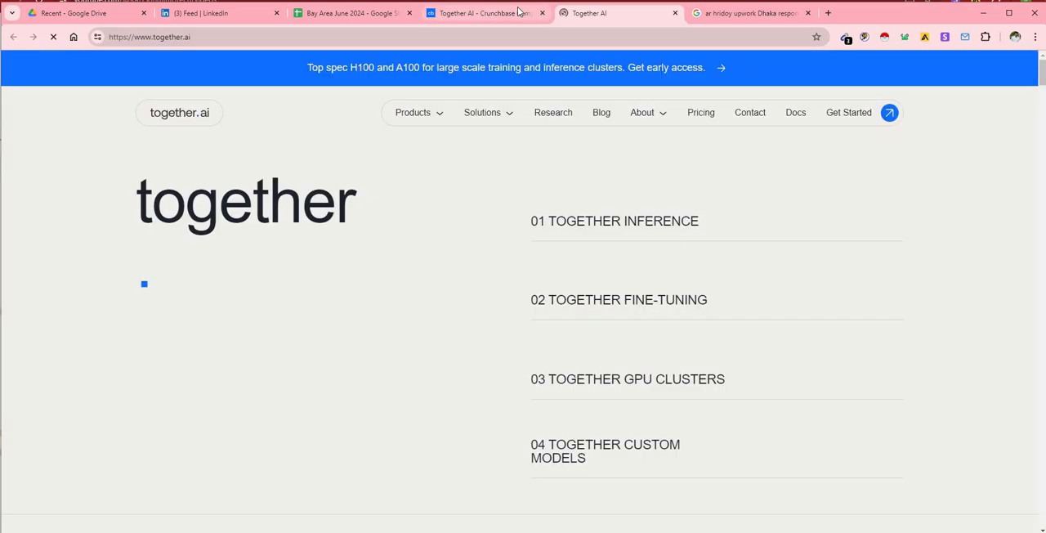
pyautogui.click(518, 12)
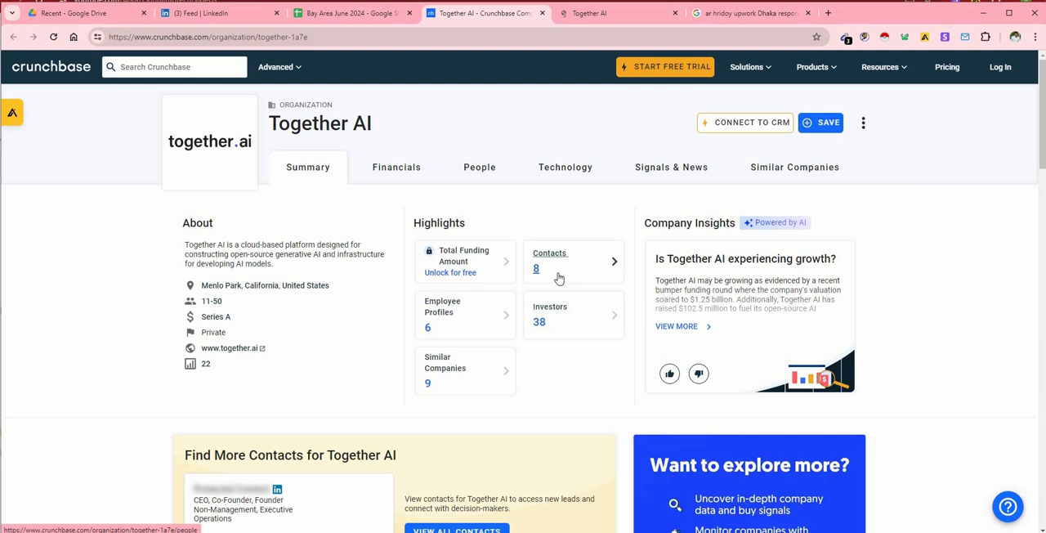
pyautogui.click(615, 265)
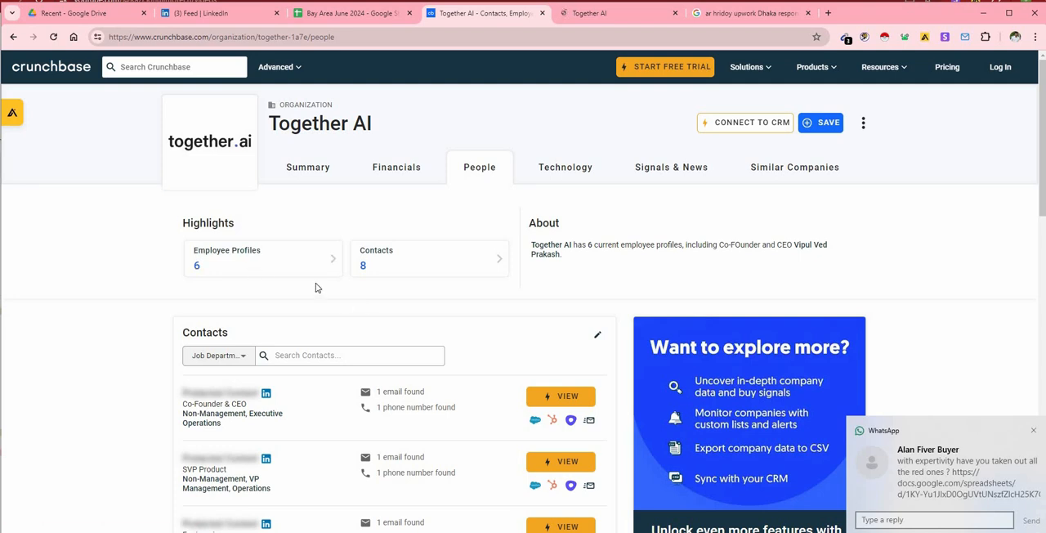
pyautogui.click(331, 261)
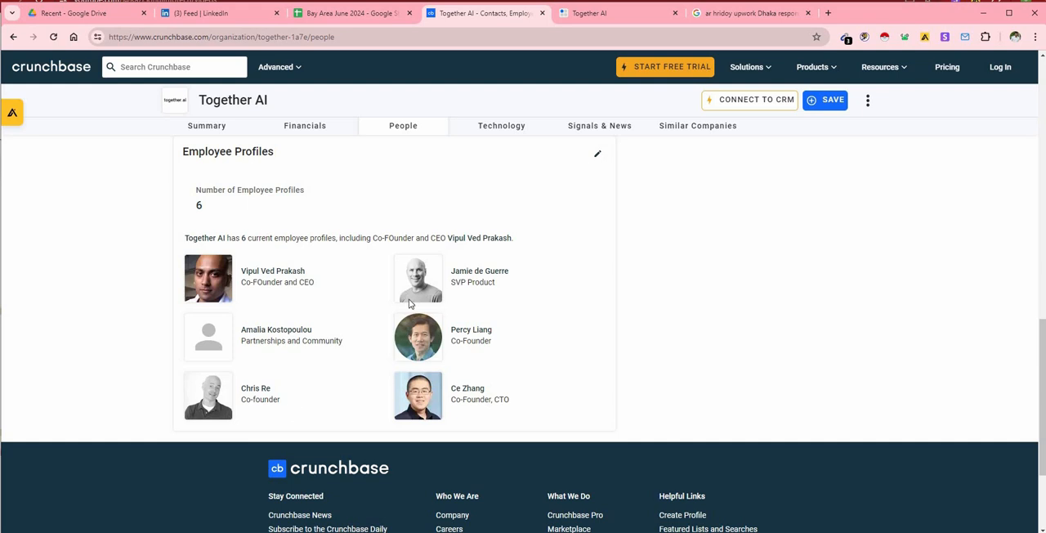
pyautogui.click(600, 13)
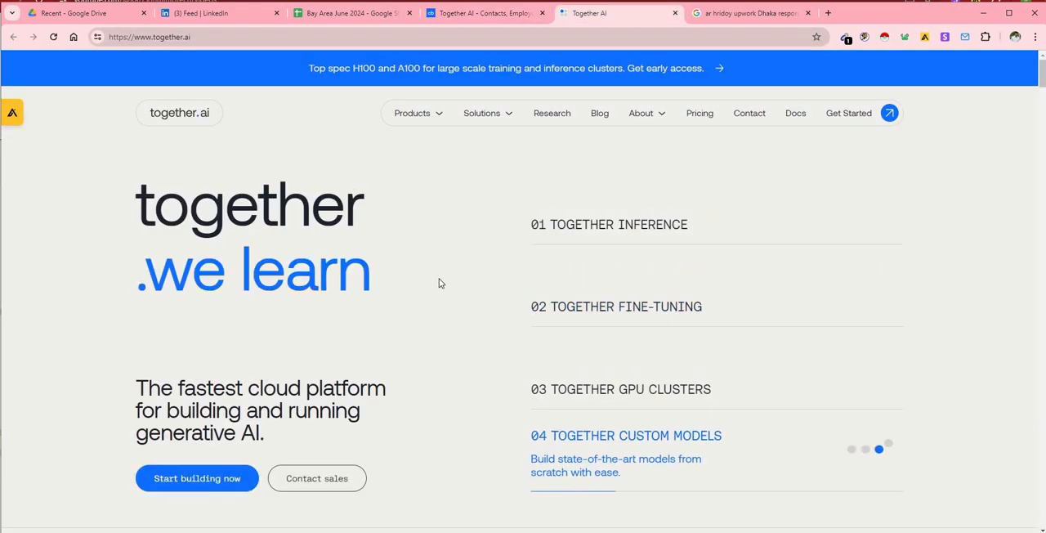
# Open Together AI's LinkedIn page from the social links in its website footer, then return to the website.
pyautogui.scroll(-10, 438, 282)
pyautogui.scroll(-10, 440, 284)
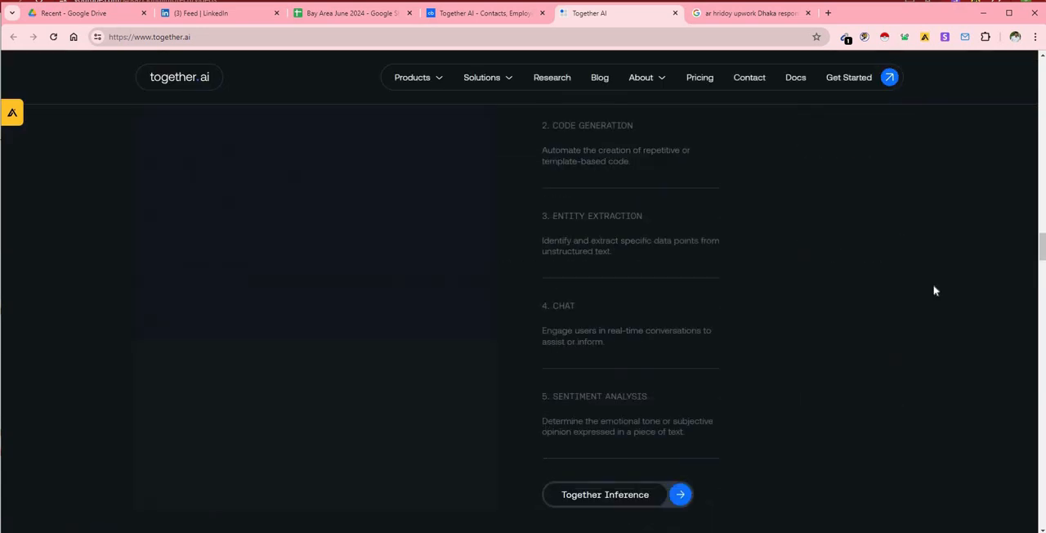
pyautogui.scroll(-15, 523, 318)
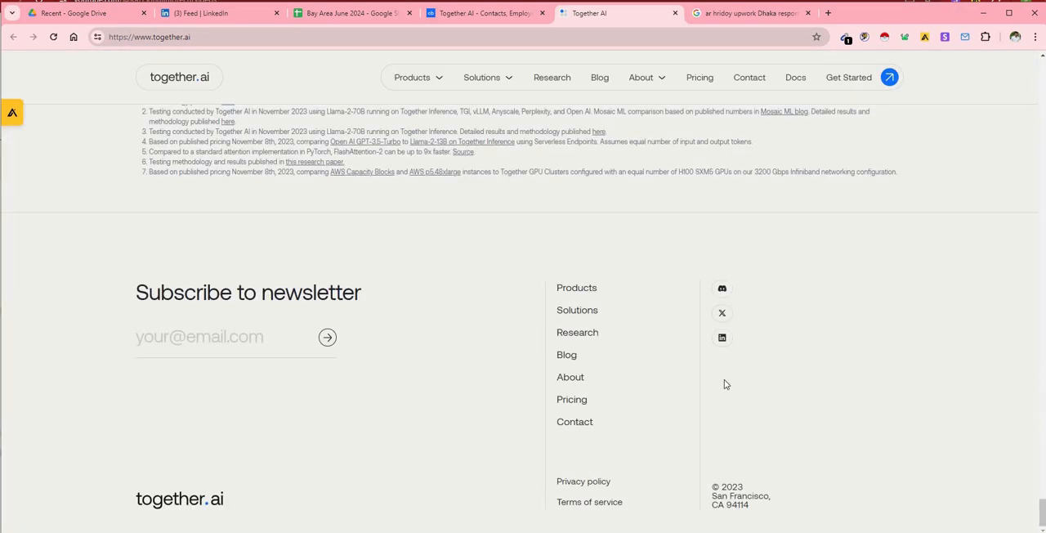
pyautogui.click(723, 340)
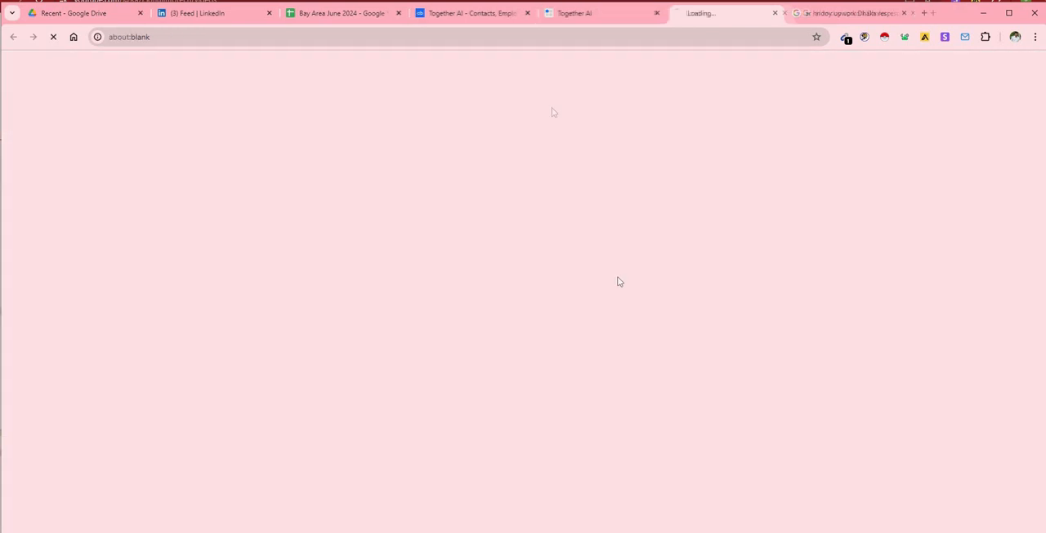
pyautogui.click(574, 15)
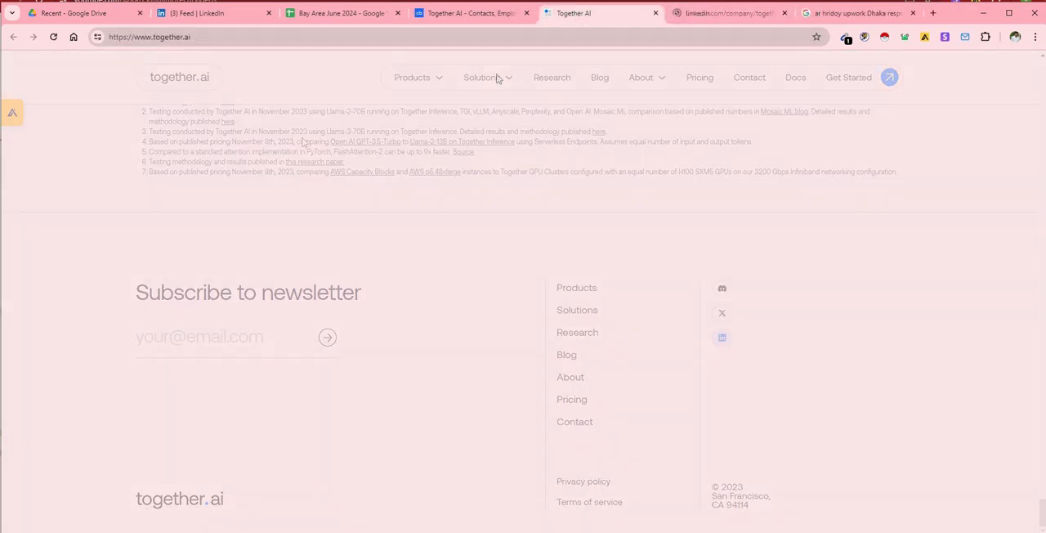
# Show Together AI's full employee list in the Apollo.io extension and look through the names and job titles.
pyautogui.click(13, 114)
pyautogui.click(117, 401)
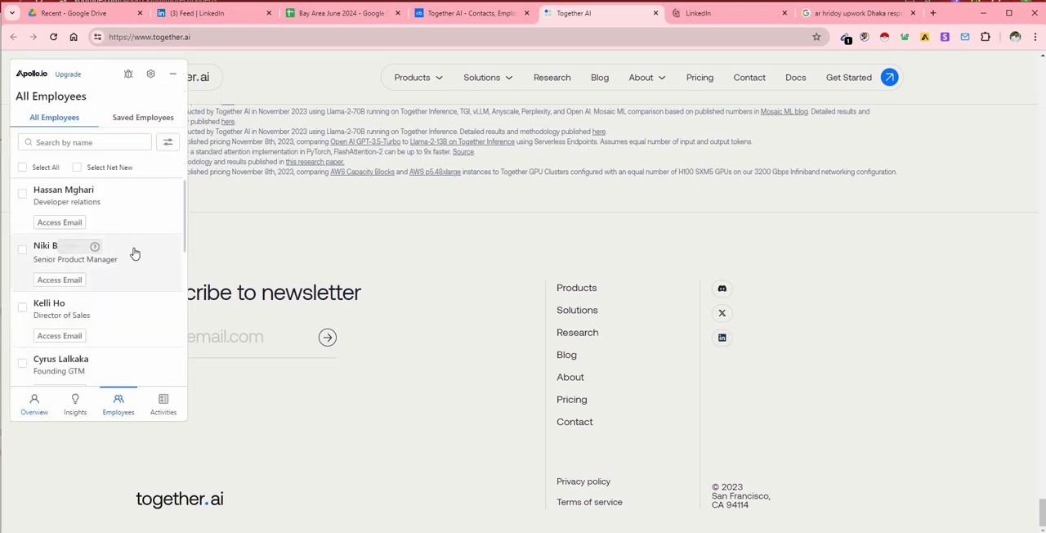
pyautogui.scroll(-1, 114, 284)
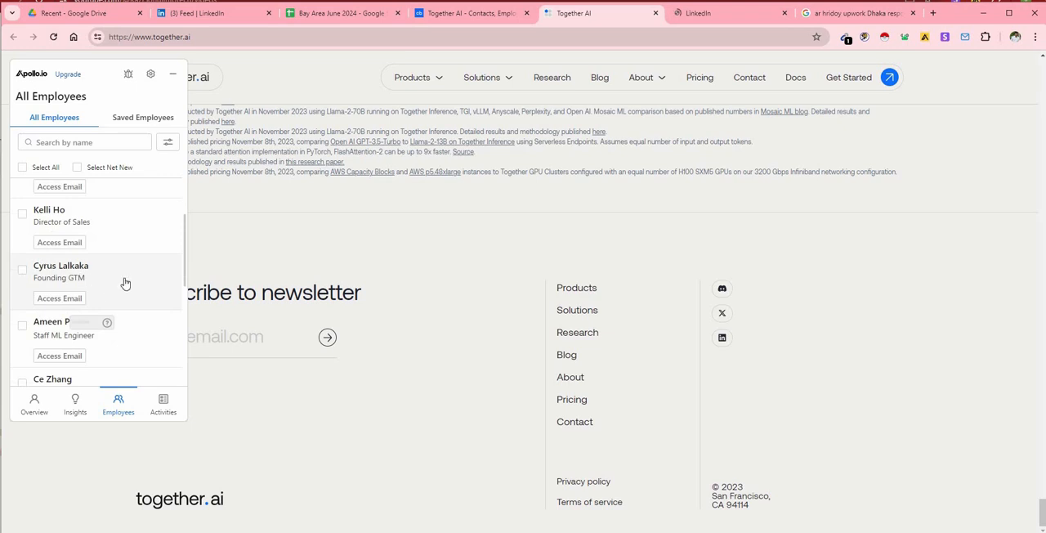
pyautogui.scroll(-1, 124, 283)
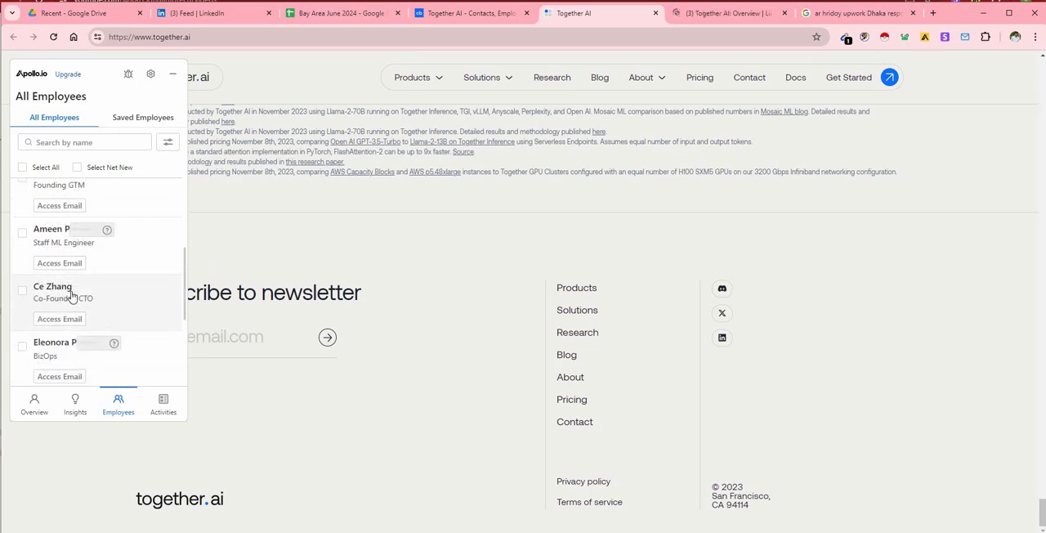
# Check the Co-Founder and CTO against Crunchbase's employee profiles, open the CTO's Apollo record, and find the CEO in the employee list.
pyautogui.click(461, 14)
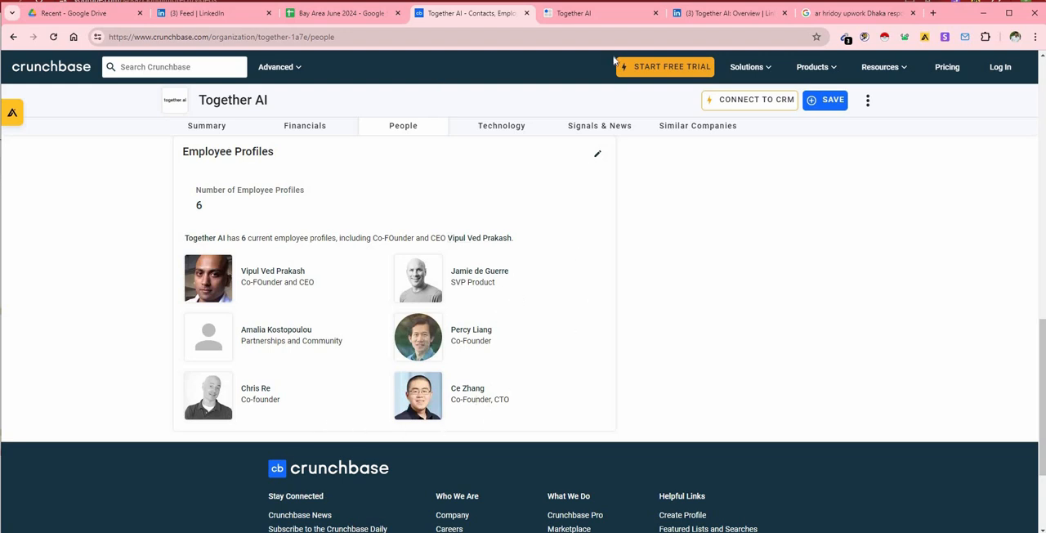
pyautogui.click(608, 11)
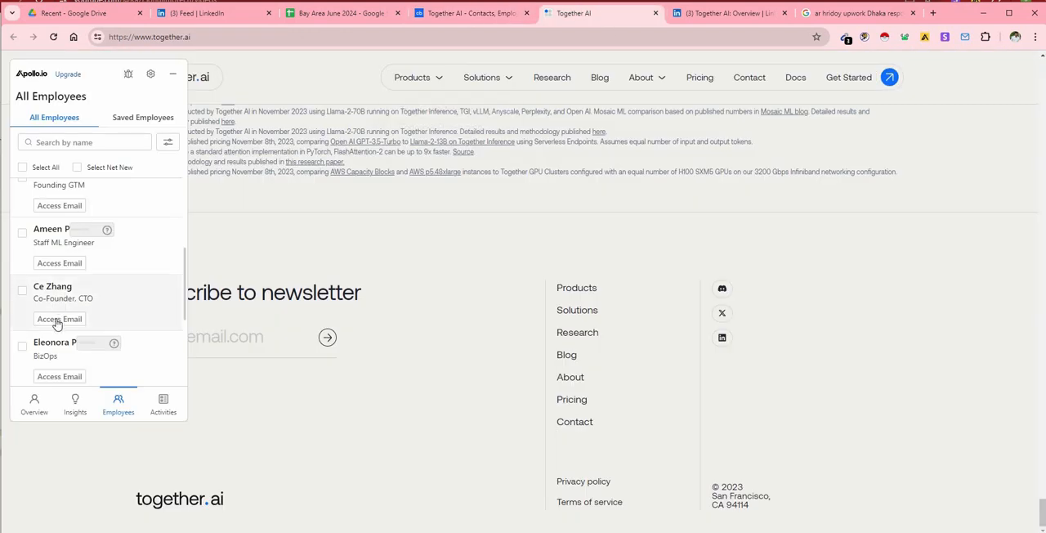
pyautogui.click(55, 293)
pyautogui.click(543, 13)
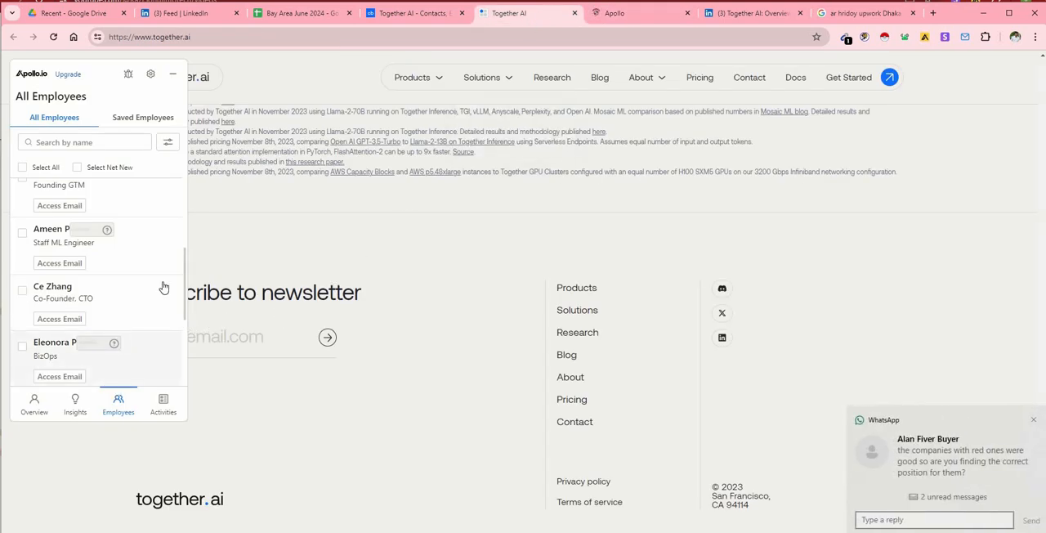
pyautogui.scroll(-5, 159, 290)
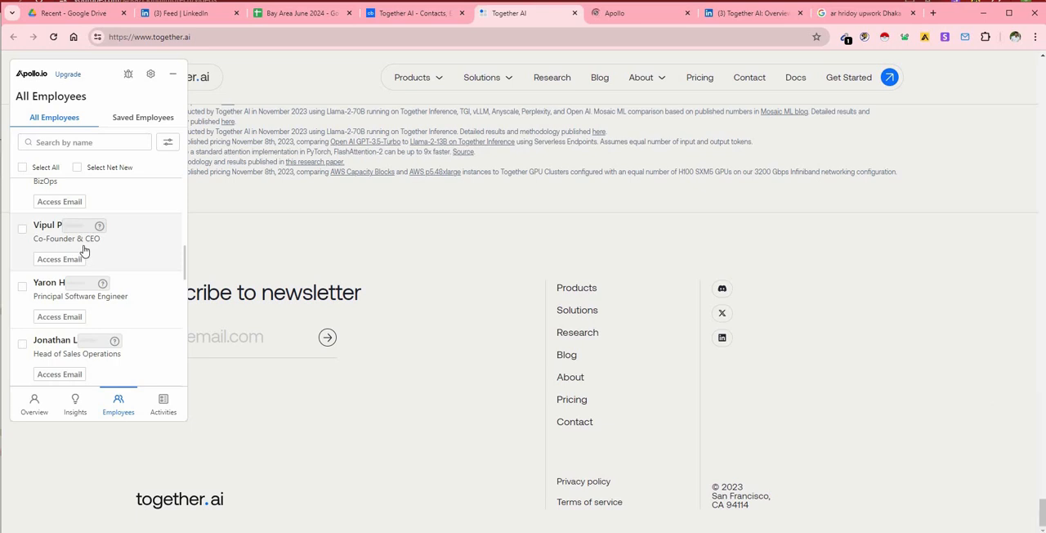
# Copy the Co-Founder and CEO's name and title from Crunchbase and search Google for them in place of the old search.
pyautogui.click(421, 13)
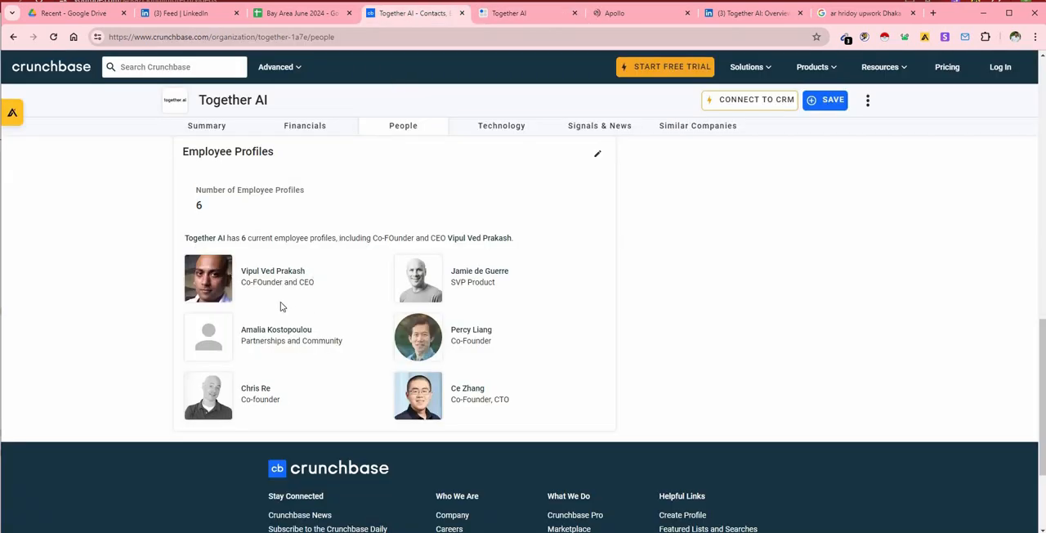
pyautogui.moveTo(315, 281); pyautogui.dragTo(243, 272)
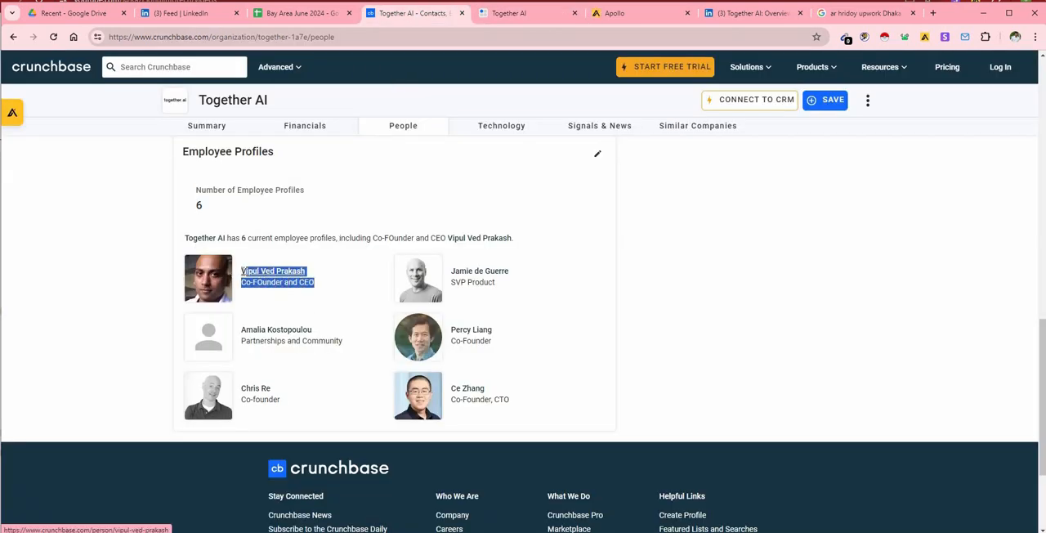
pyautogui.rightClick(251, 278)
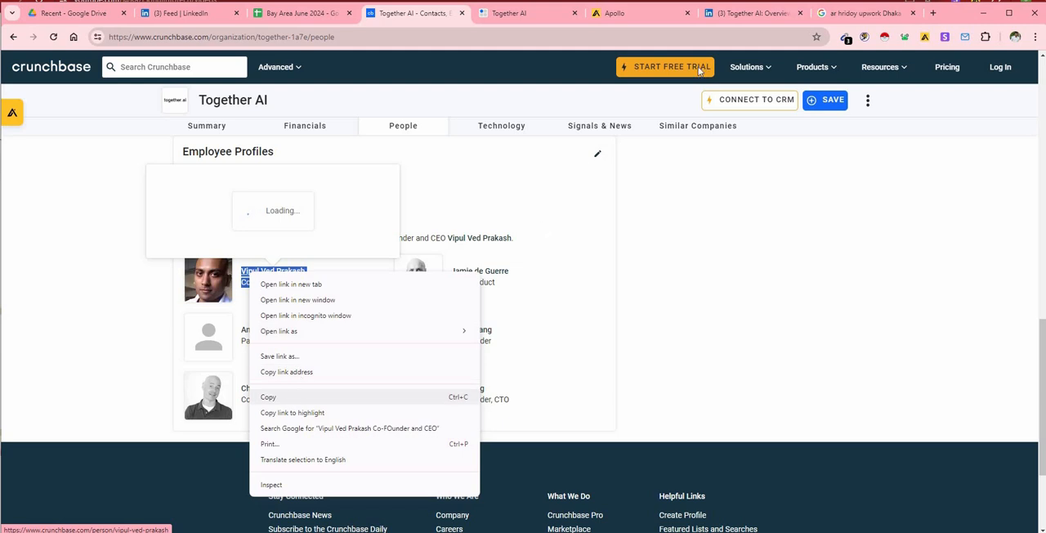
pyautogui.click(287, 397)
pyautogui.click(850, 14)
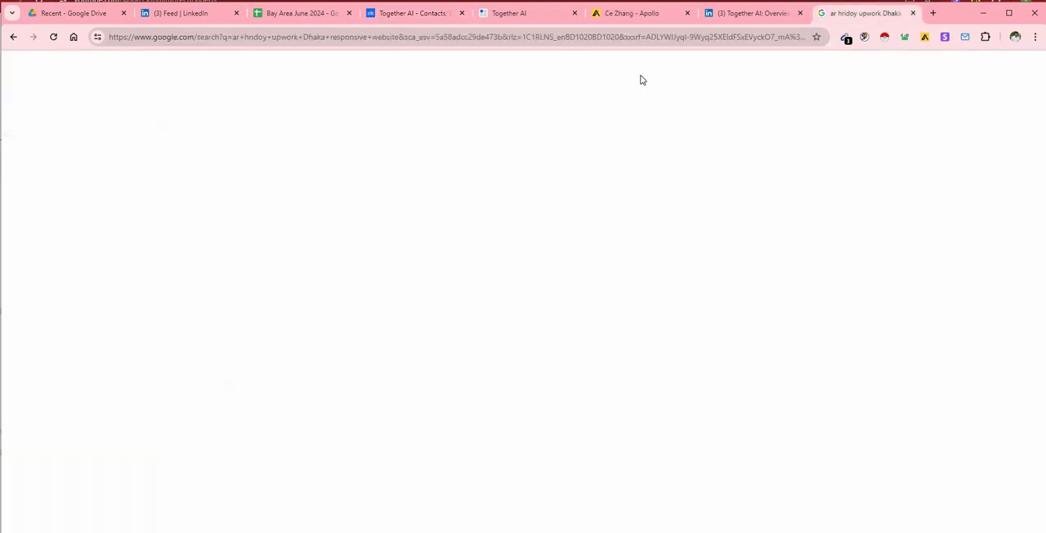
pyautogui.click(913, 13)
pyautogui.hotkey('ctrl', 't')
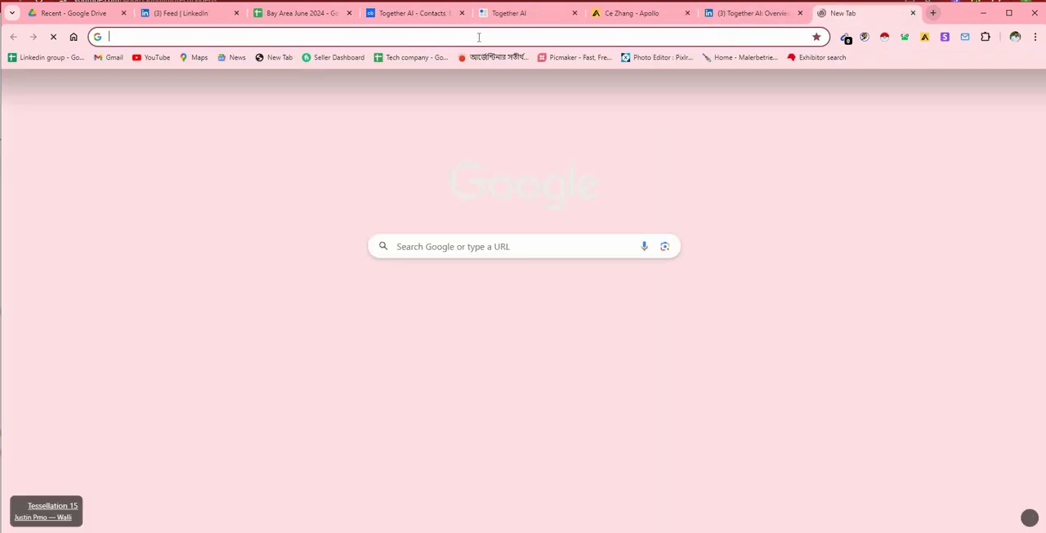
pyautogui.rightClick(478, 37)
pyautogui.click(511, 130)
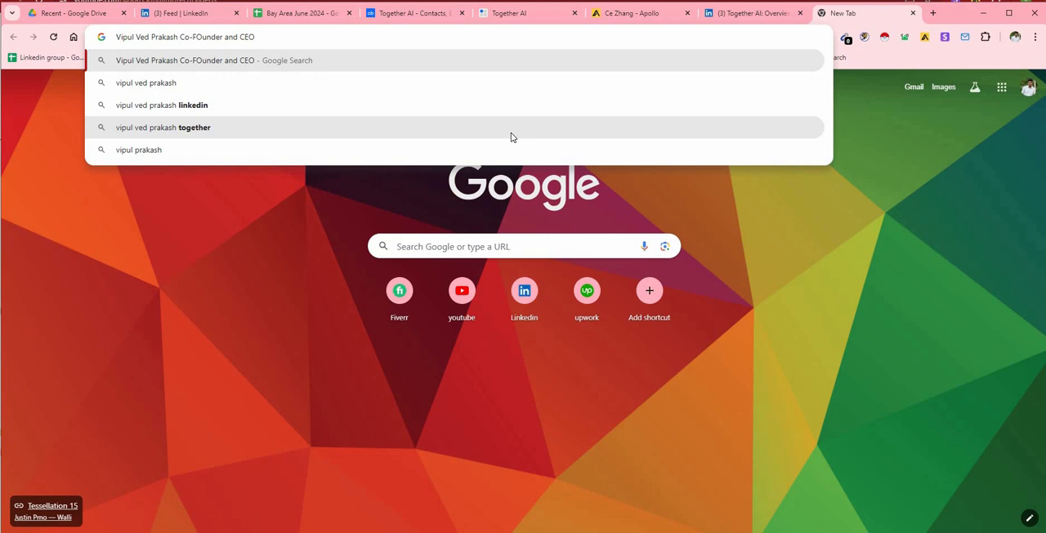
pyautogui.press('Return')
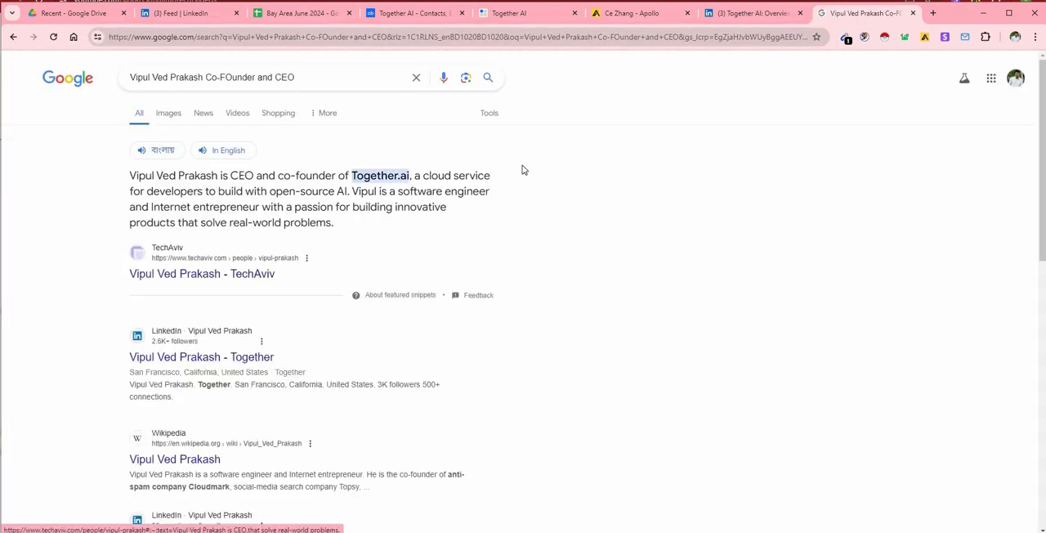
# Add the company name "Together AI" from Crunchbase to the CEO's Google query and rerun the search.
pyautogui.click(432, 14)
pyautogui.moveTo(281, 100); pyautogui.dragTo(196, 99)
pyautogui.rightClick(227, 104)
pyautogui.click(237, 104)
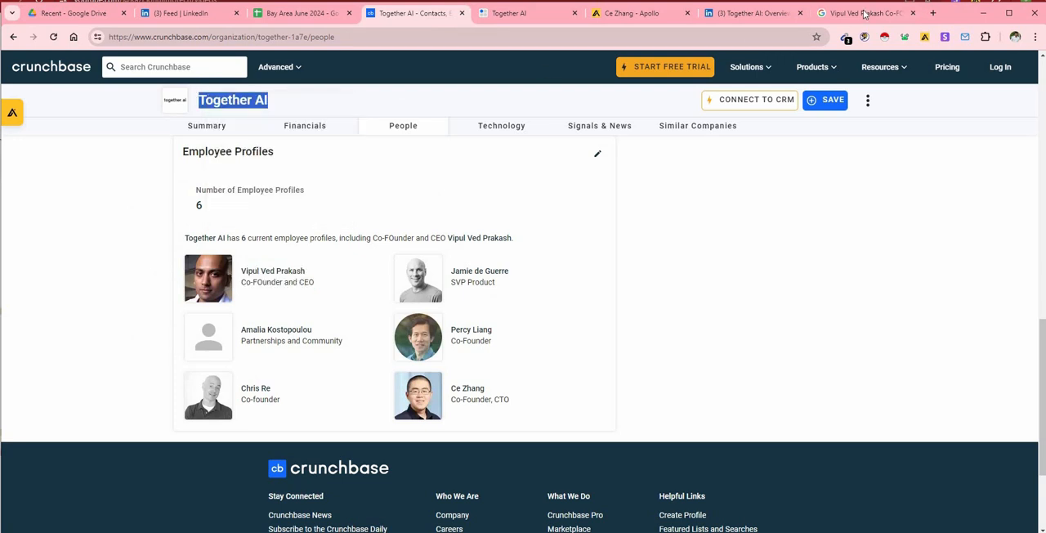
pyautogui.click(866, 13)
pyautogui.click(307, 77)
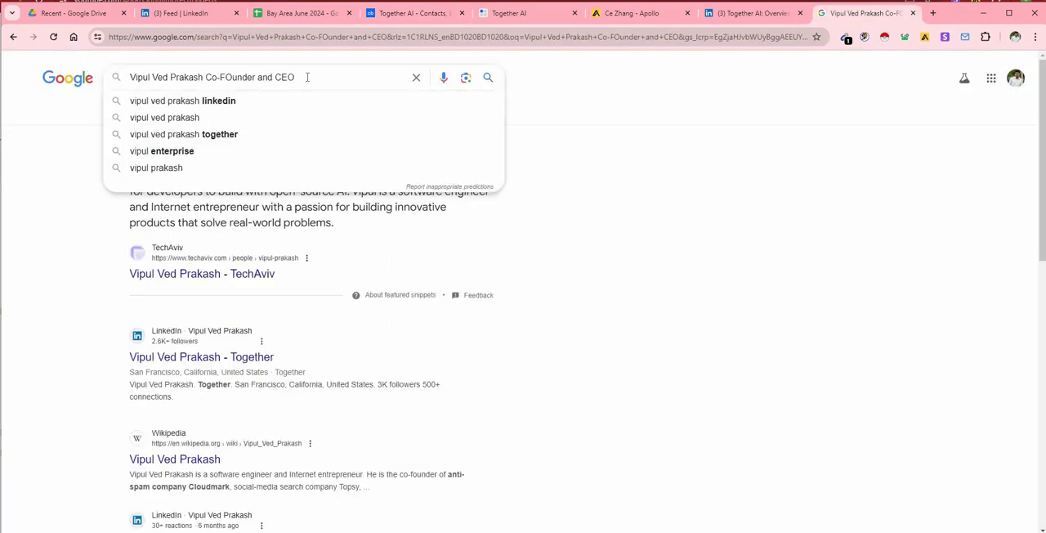
pyautogui.rightClick(317, 77)
pyautogui.click(335, 198)
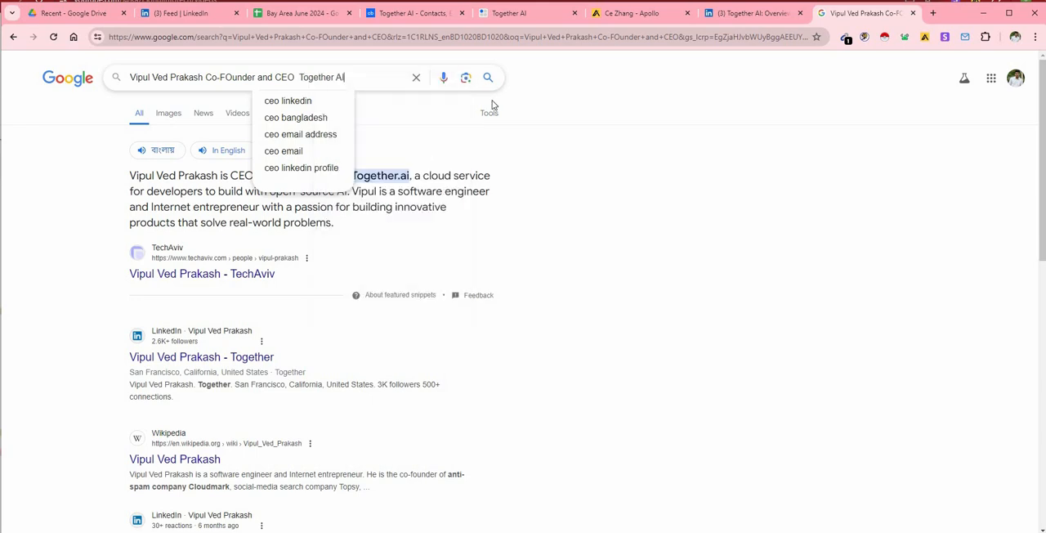
pyautogui.click(488, 80)
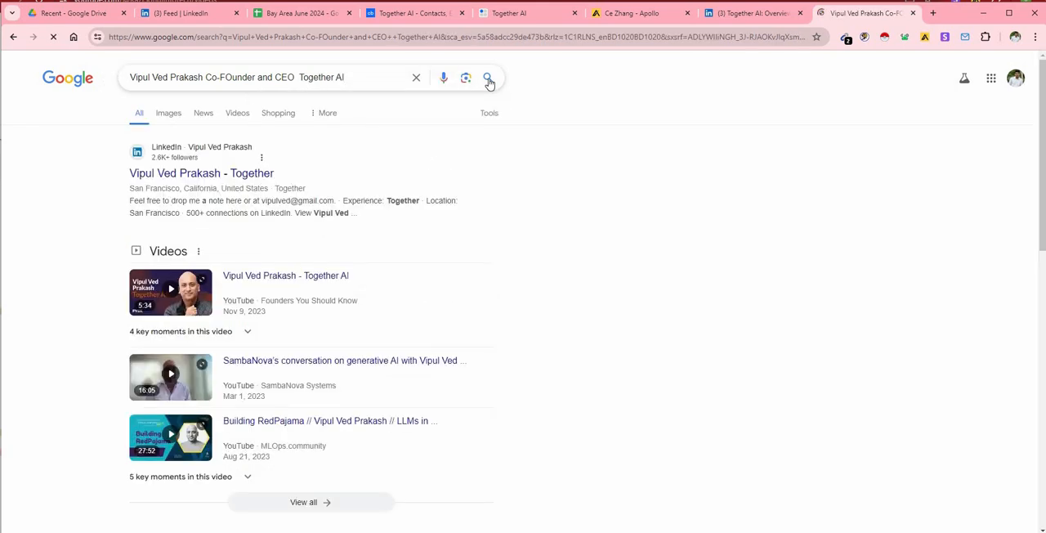
# Open the CEO's LinkedIn profile from the search results in a new tab and review the work experience.
pyautogui.rightClick(258, 178)
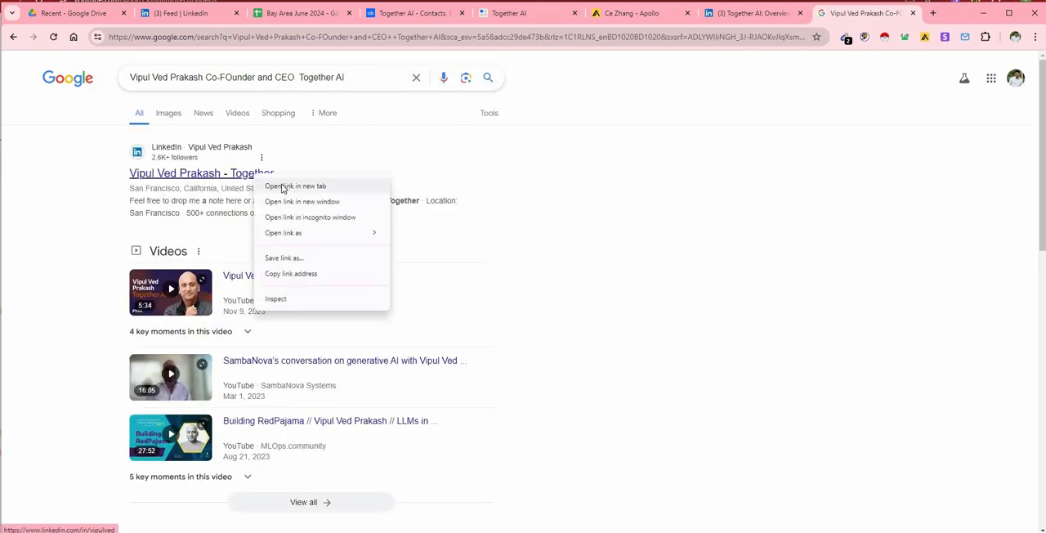
pyautogui.click(296, 185)
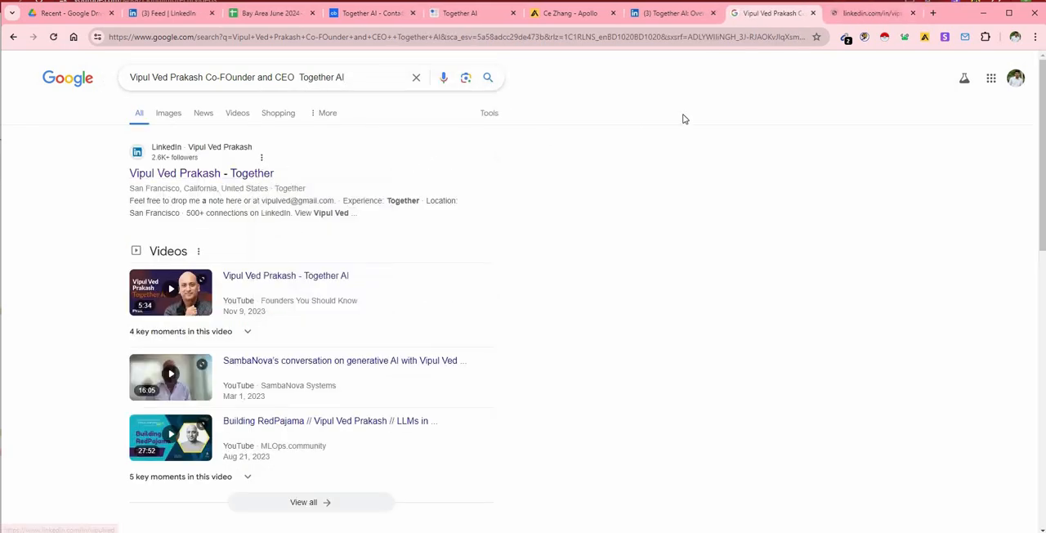
pyautogui.click(869, 12)
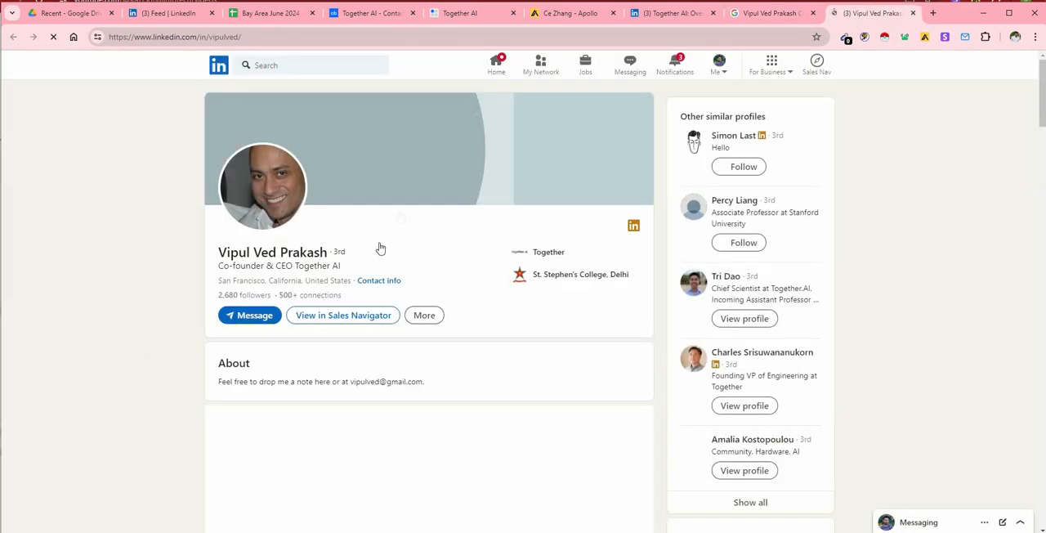
pyautogui.scroll(-2, 371, 247)
pyautogui.scroll(-7, 349, 237)
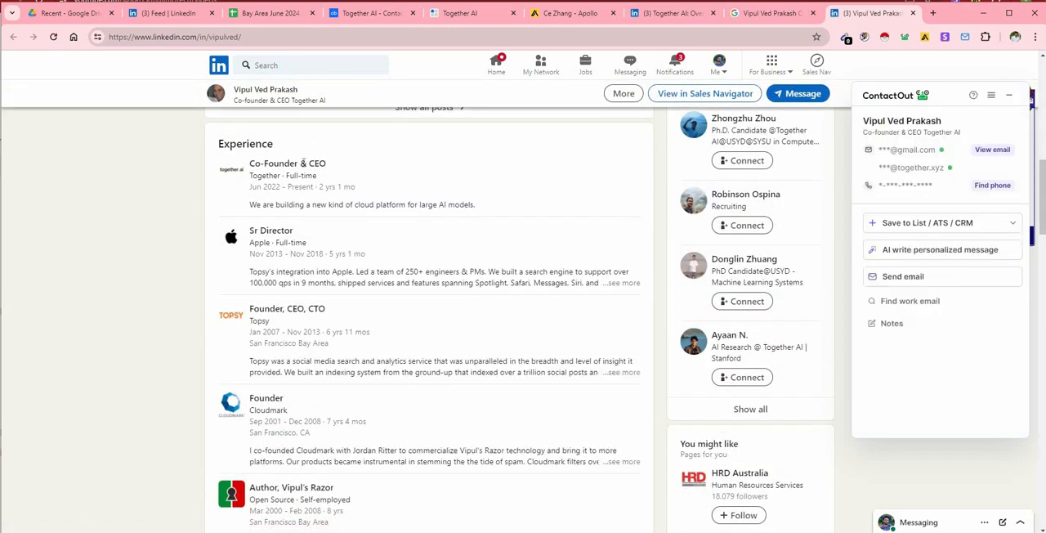
# Compare the CEO's LinkedIn profile with the Crunchbase employee profiles, and place its tab beside the CTO's Apollo tab.
pyautogui.click(368, 17)
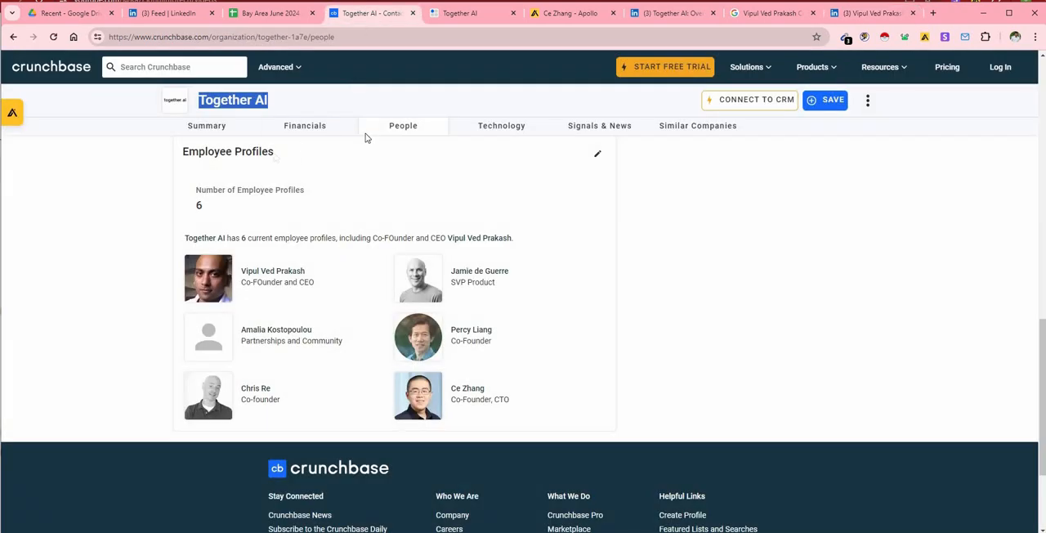
pyautogui.click(871, 13)
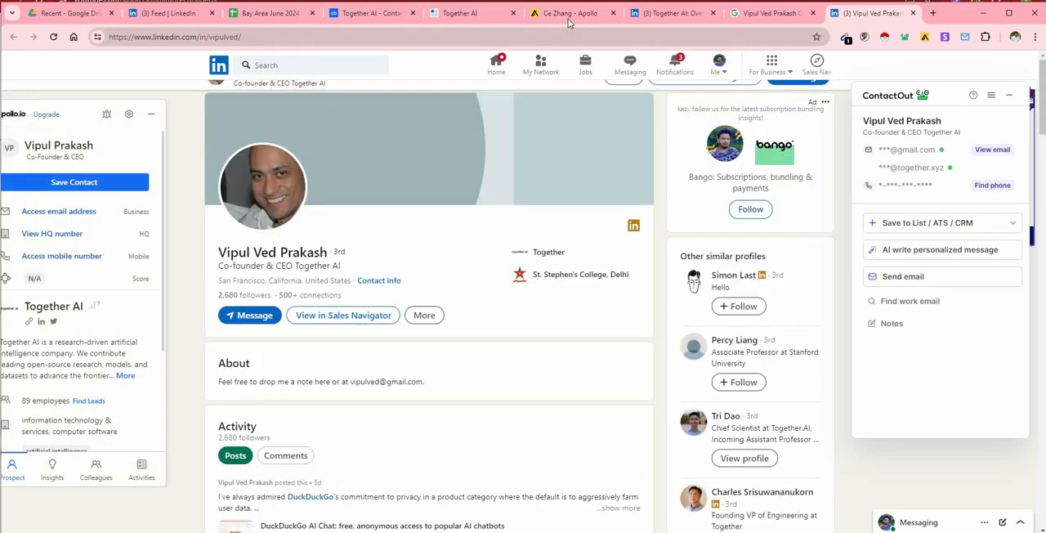
pyautogui.moveTo(867, 15); pyautogui.dragTo(685, 14)
# View the associated members on Together AI's LinkedIn page, including the breakdown by what they do and the suggested people.
pyautogui.click(765, 16)
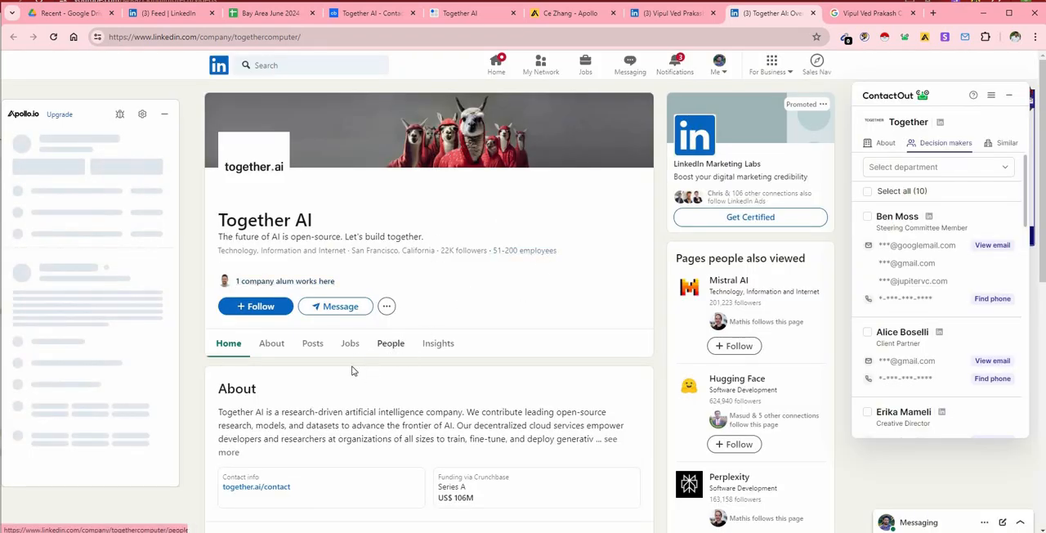
pyautogui.click(390, 344)
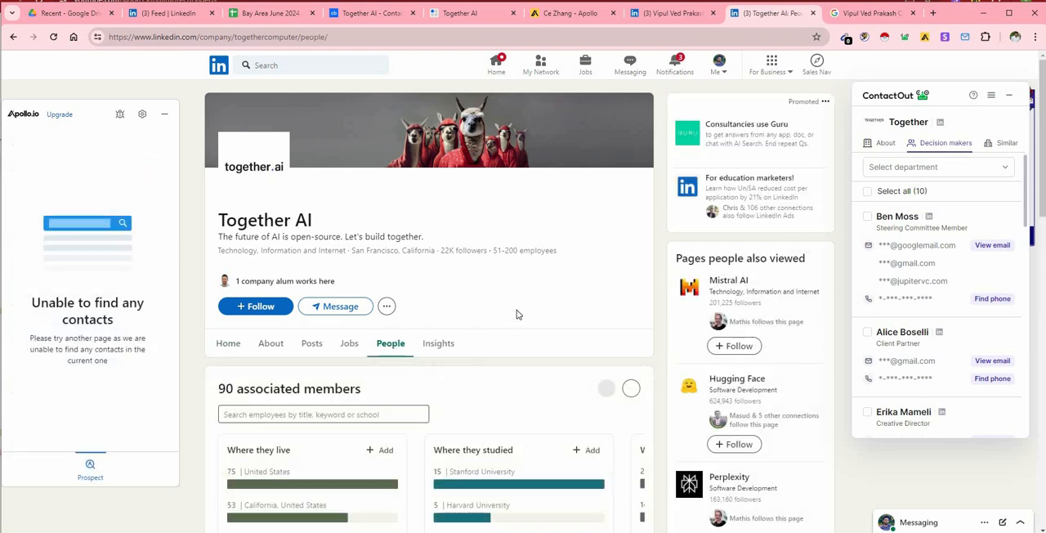
pyautogui.scroll(-4, 516, 315)
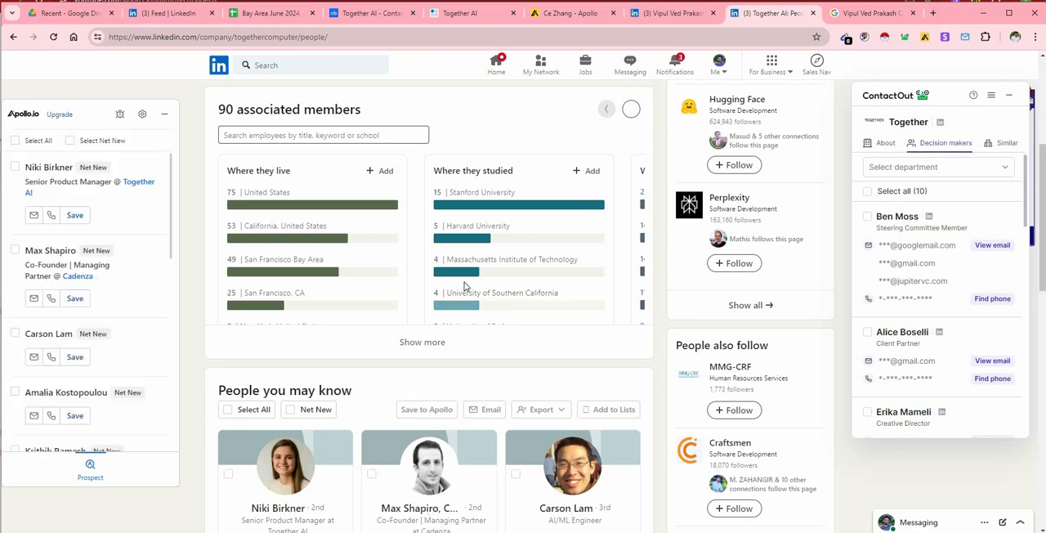
pyautogui.scroll(2, 458, 294)
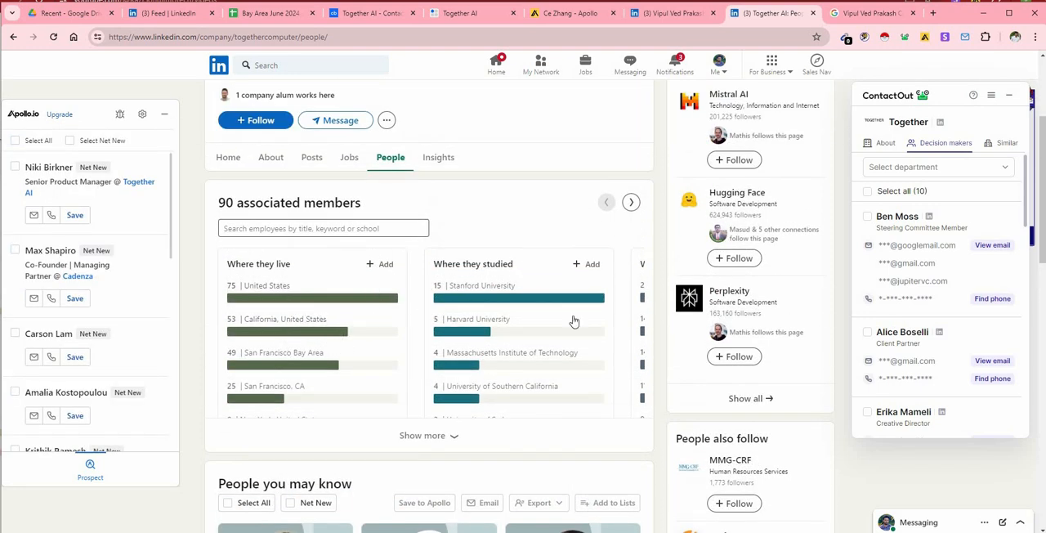
pyautogui.click(631, 204)
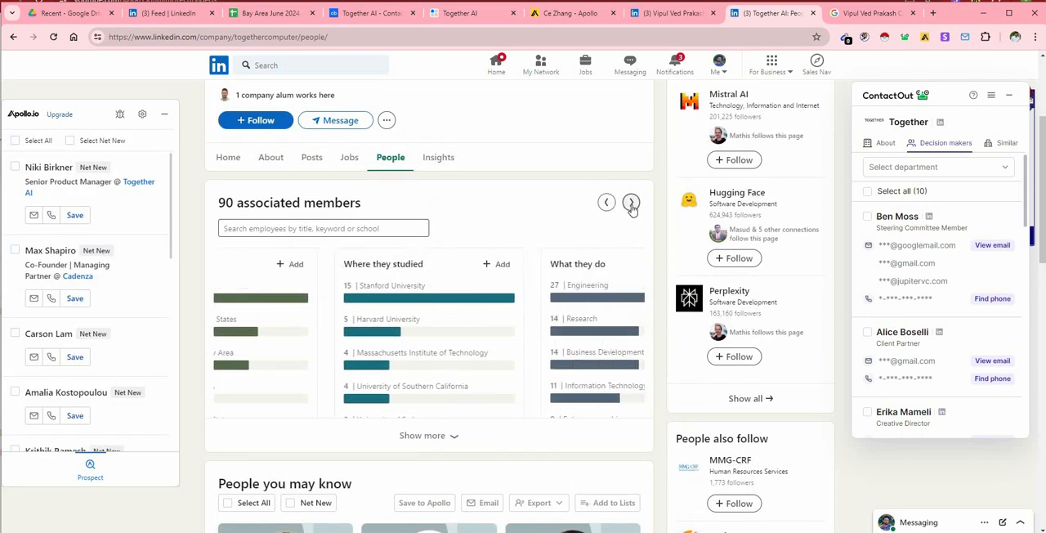
pyautogui.click(632, 204)
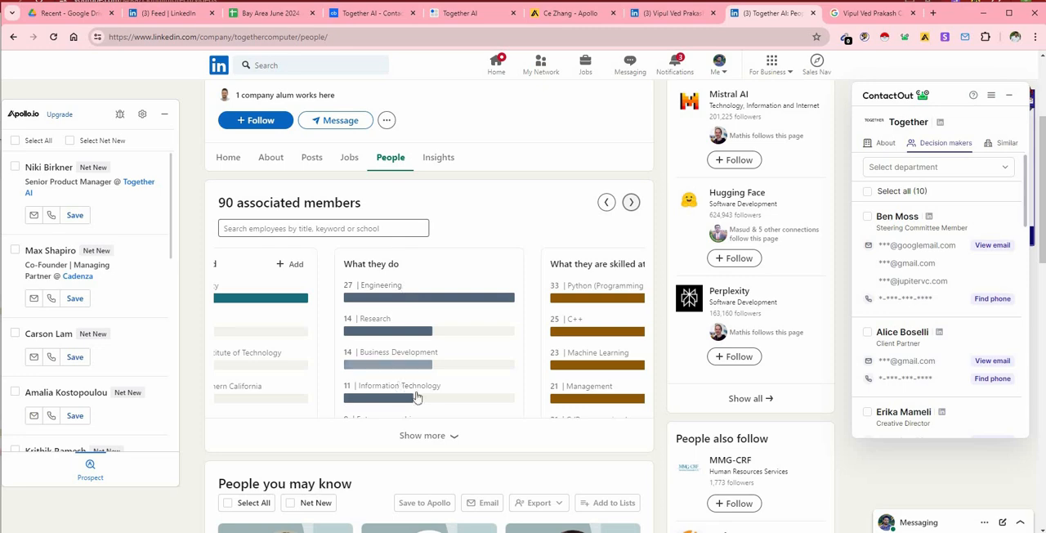
pyautogui.scroll(-3, 393, 343)
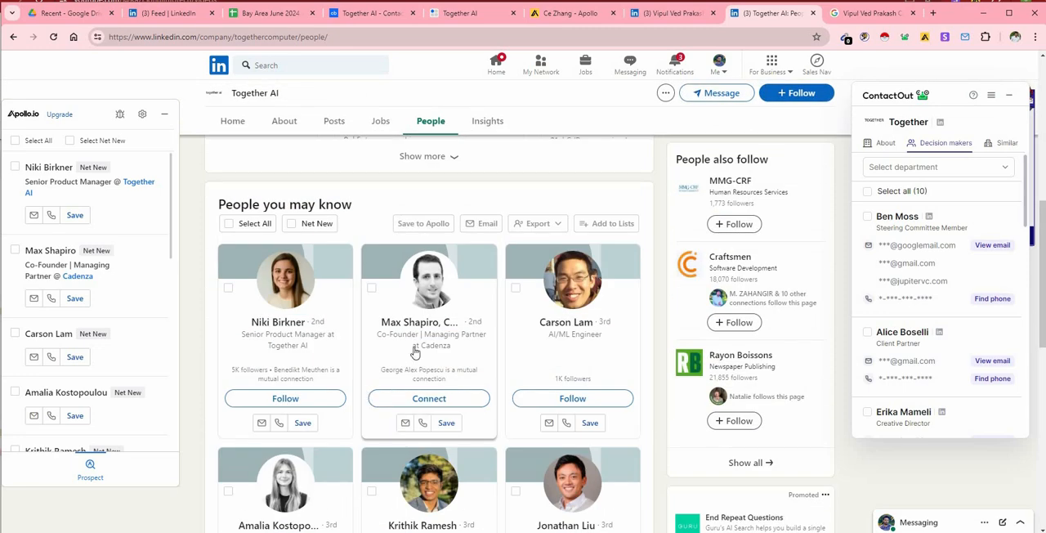
# Look through the remaining suggested people on Together AI's LinkedIn page for other senior contacts.
pyautogui.scroll(-2, 449, 353)
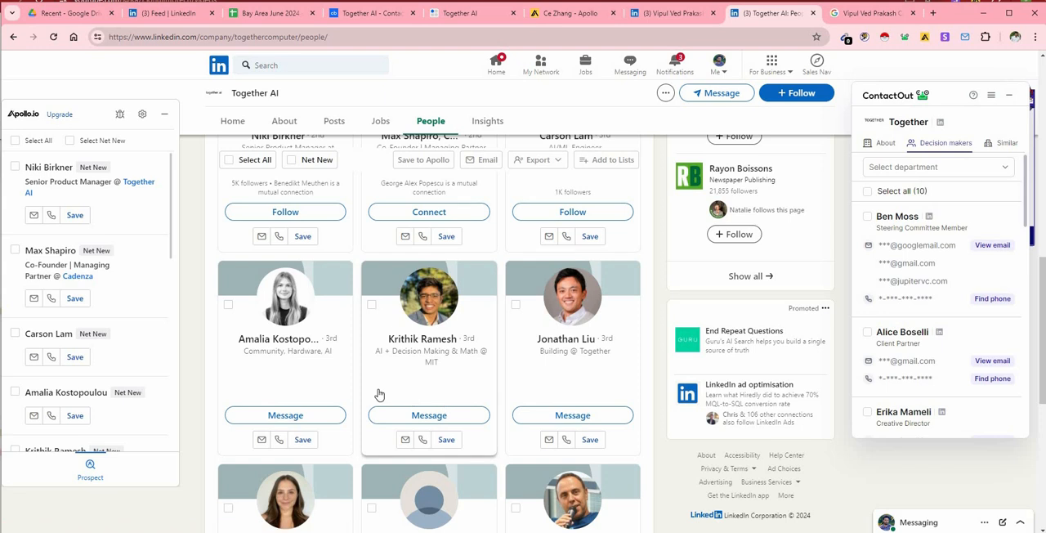
pyautogui.scroll(-3, 371, 350)
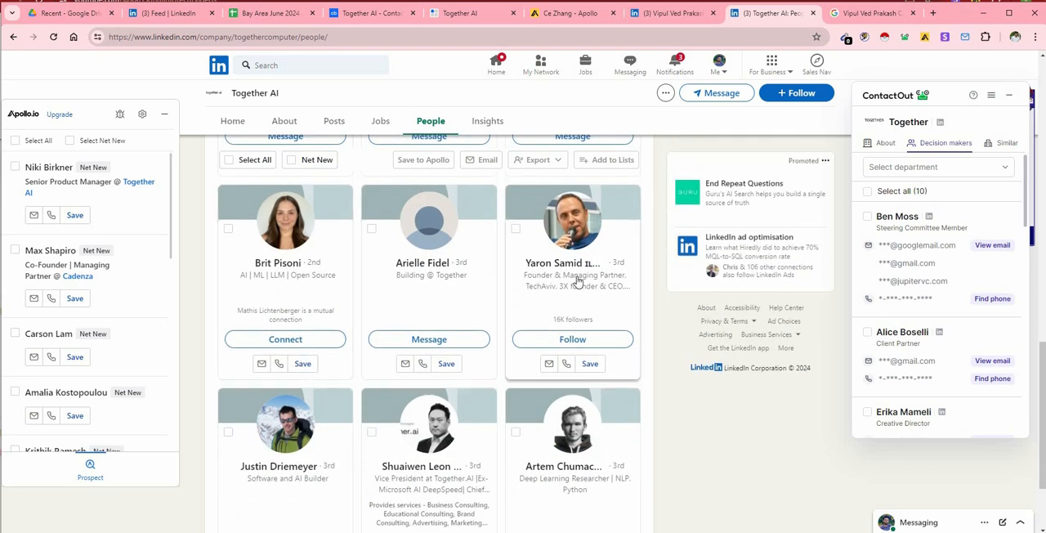
pyautogui.scroll(-1, 583, 280)
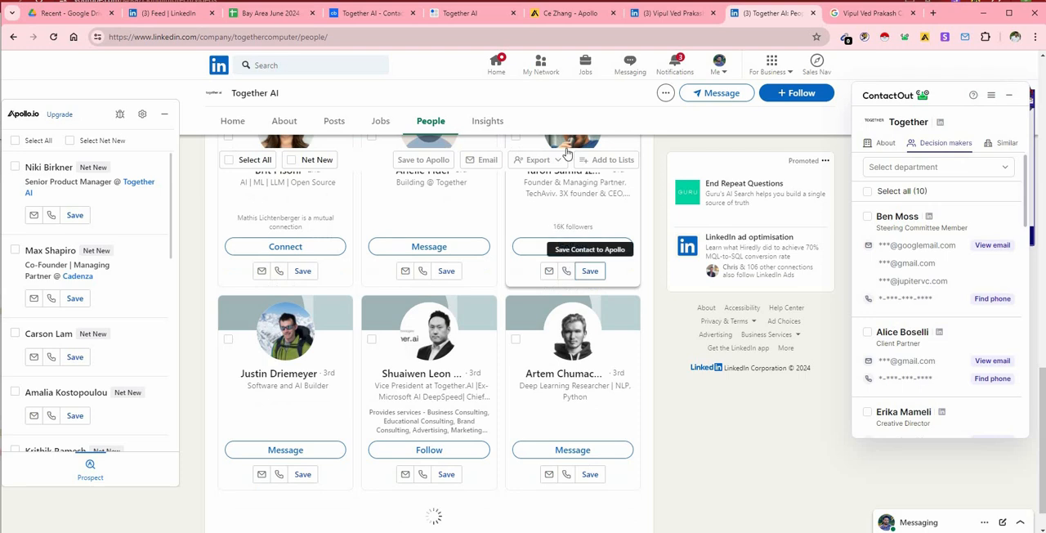
# Access the CTO's email and phone details in Apollo, and save the CEO as an Apollo contact from the LinkedIn profile.
pyautogui.click(566, 13)
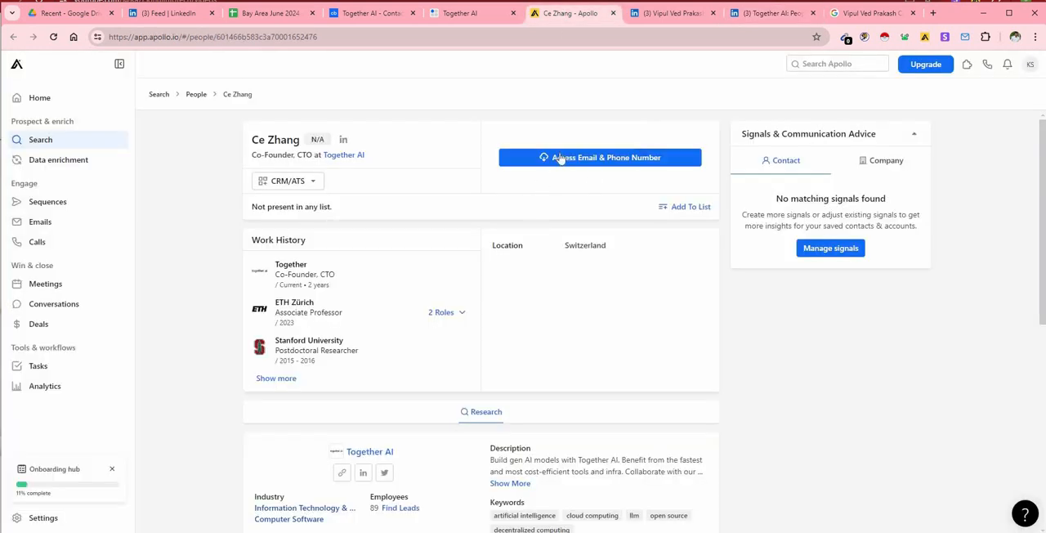
pyautogui.click(564, 157)
pyautogui.click(672, 13)
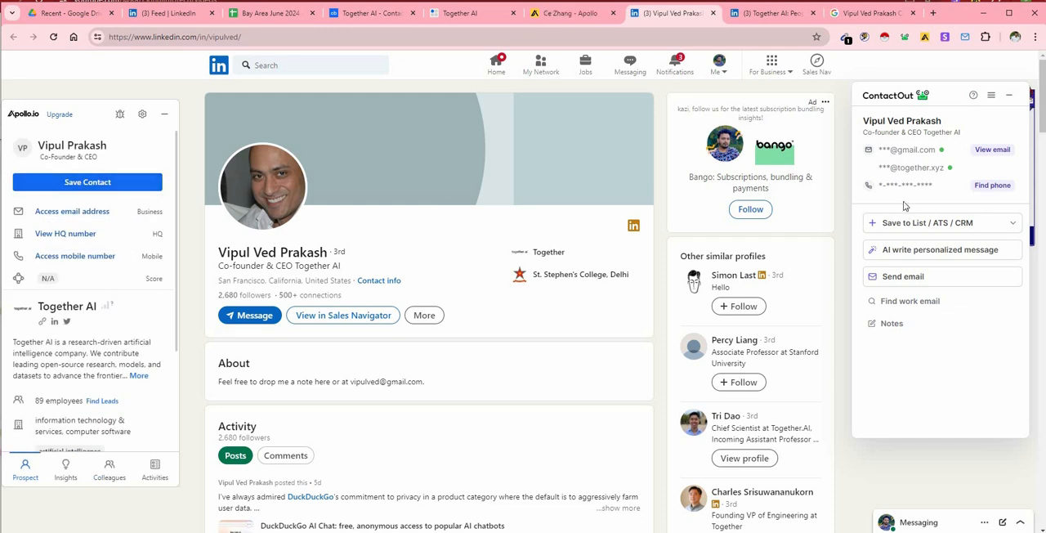
pyautogui.click(1009, 95)
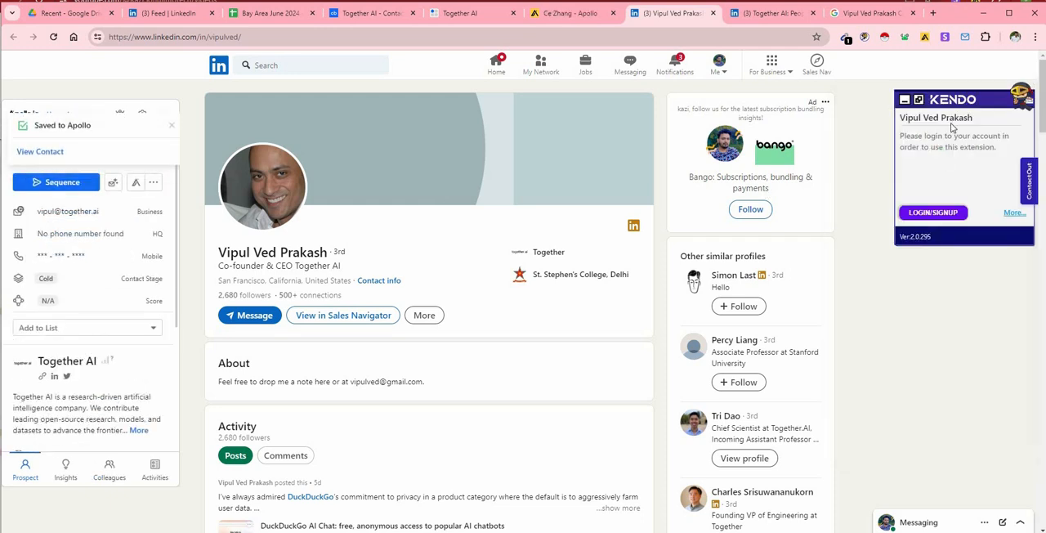
pyautogui.click(561, 14)
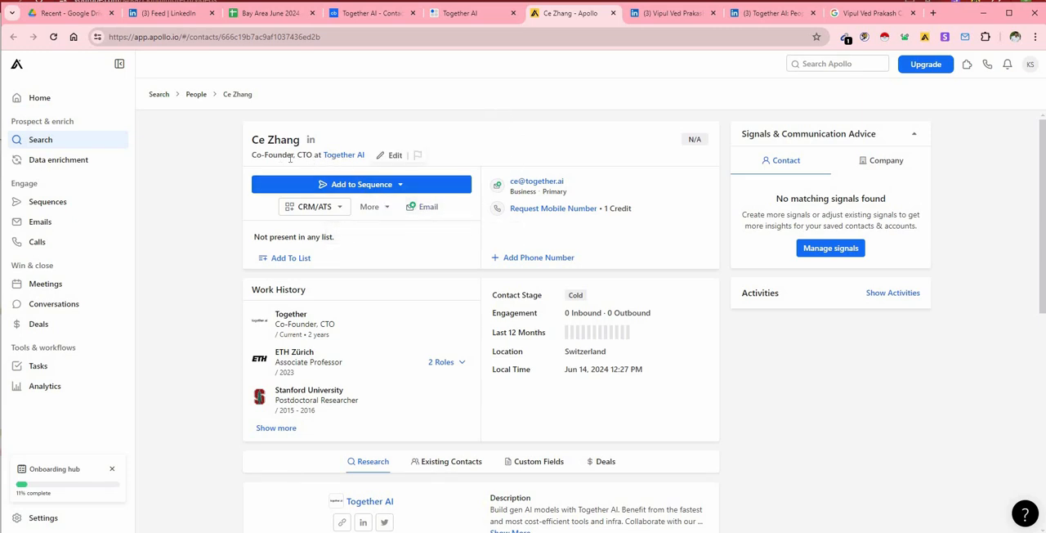
# Reload the CEO's LinkedIn profile and reopen the Apollo extension to show the contact's emails.
pyautogui.click(658, 15)
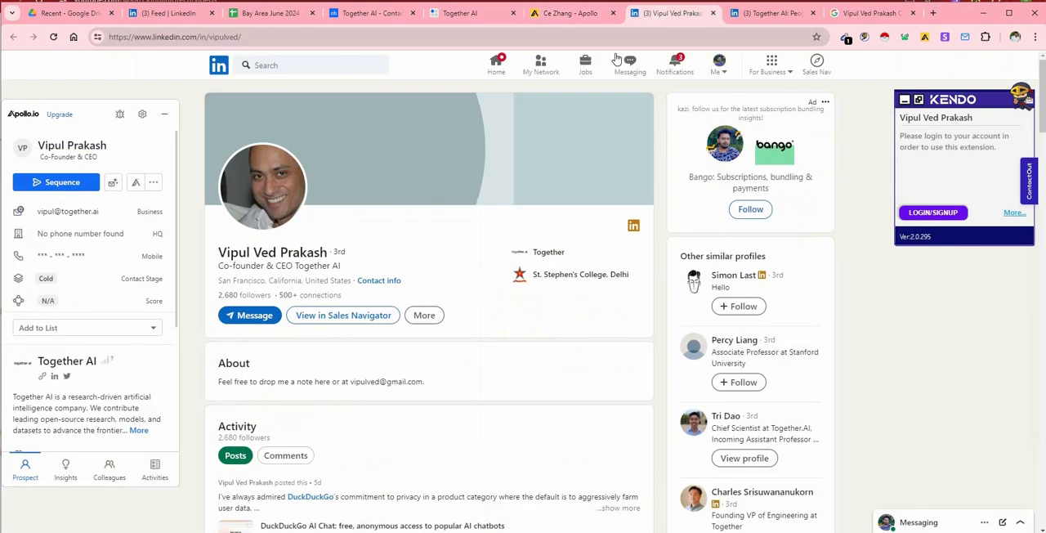
pyautogui.click(55, 39)
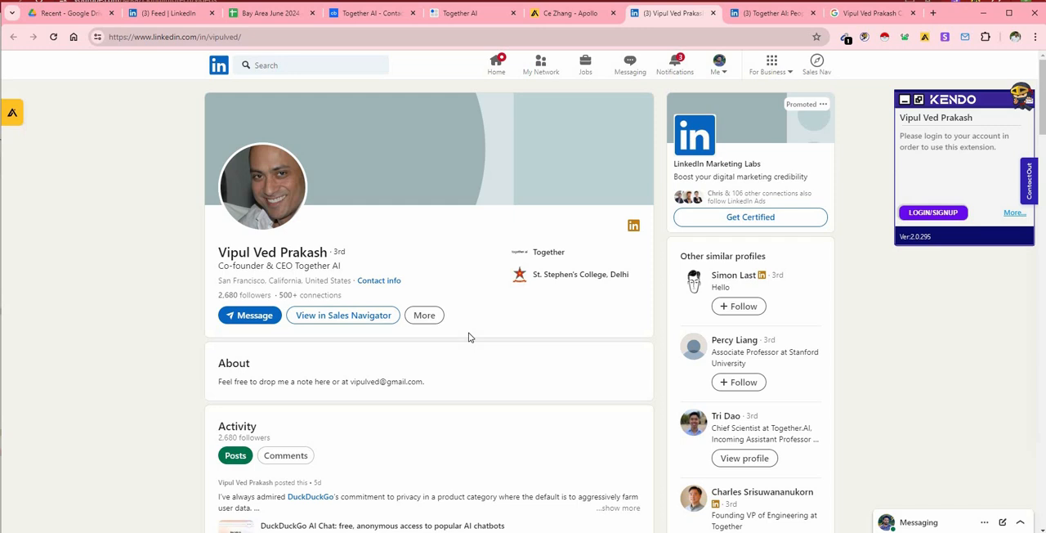
pyautogui.click(12, 112)
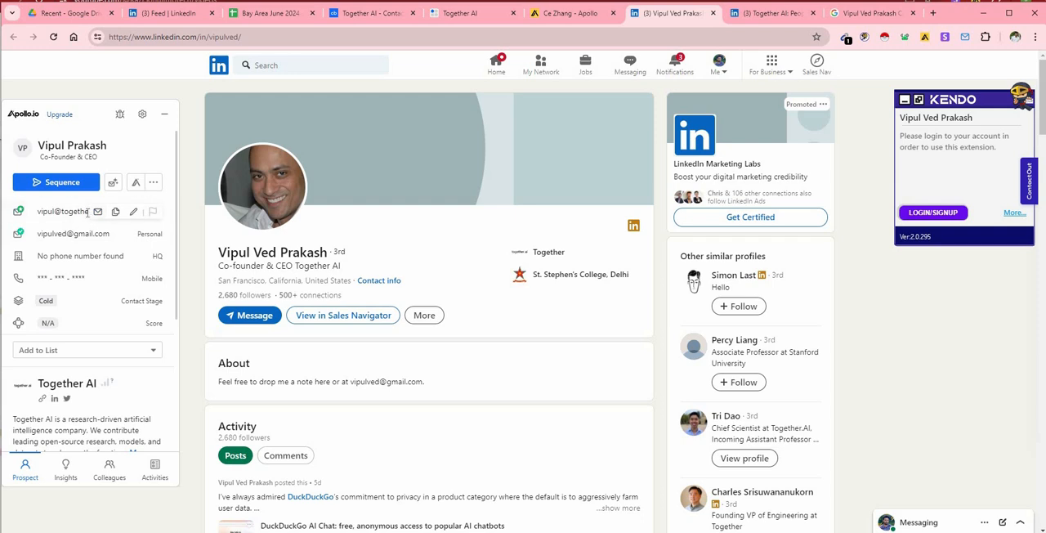
# Copy the CTO's full name from Apollo into the green Contact name cell T2 of the Together AI row.
pyautogui.click(270, 14)
pyautogui.click(437, 166)
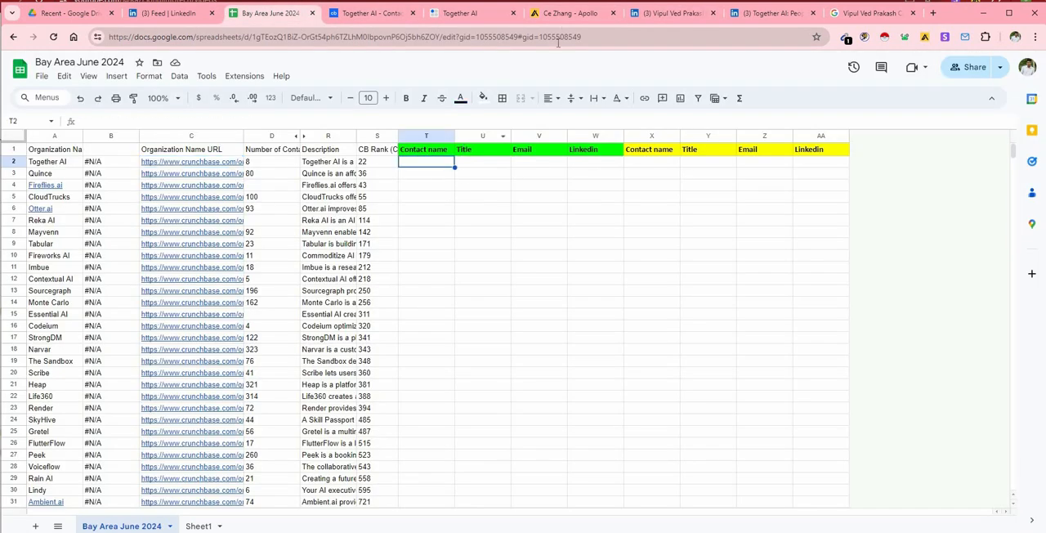
pyautogui.click(569, 13)
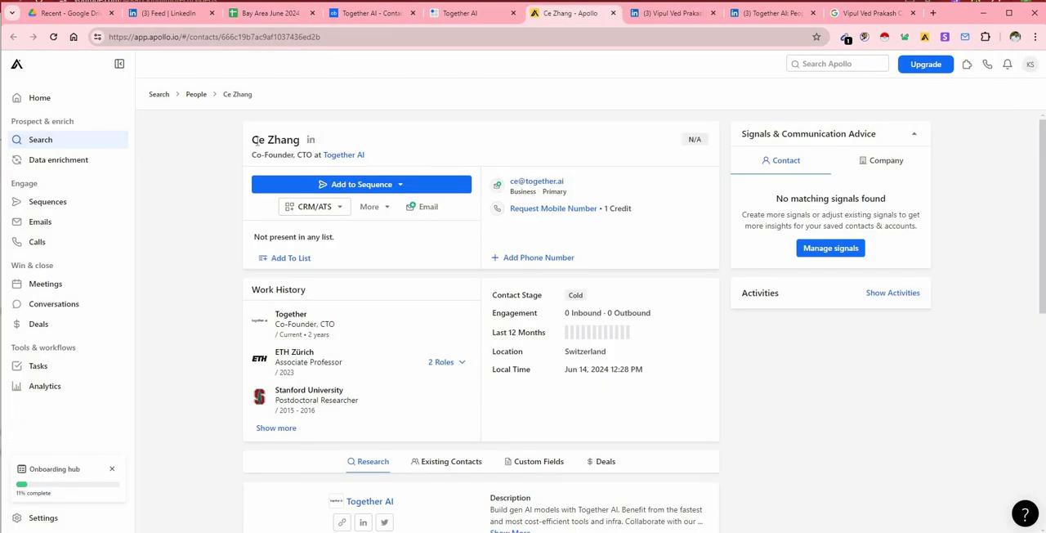
pyautogui.moveTo(253, 143); pyautogui.dragTo(301, 145)
pyautogui.rightClick(293, 152)
pyautogui.click(311, 159)
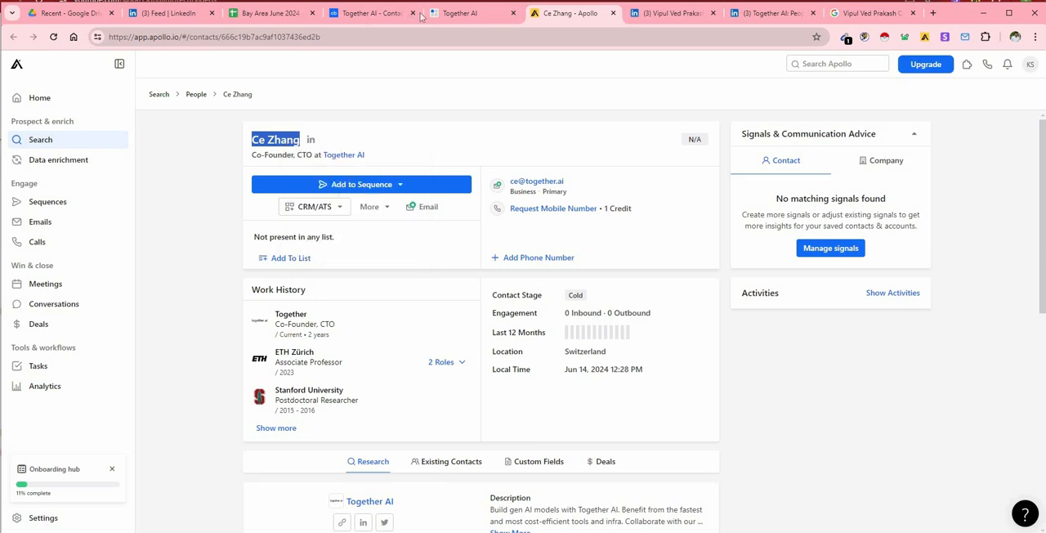
pyautogui.click(270, 13)
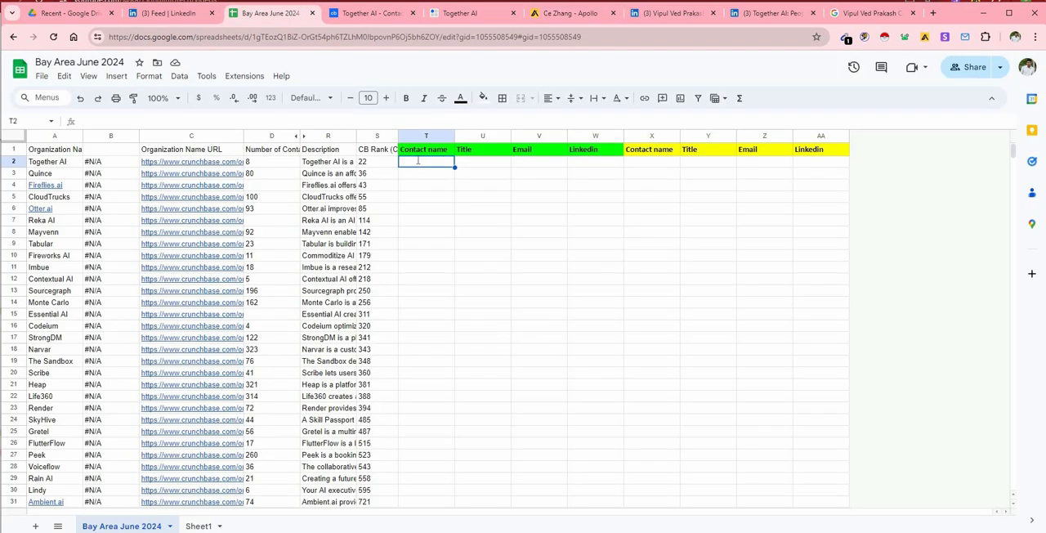
pyautogui.rightClick(417, 160)
pyautogui.click(425, 287)
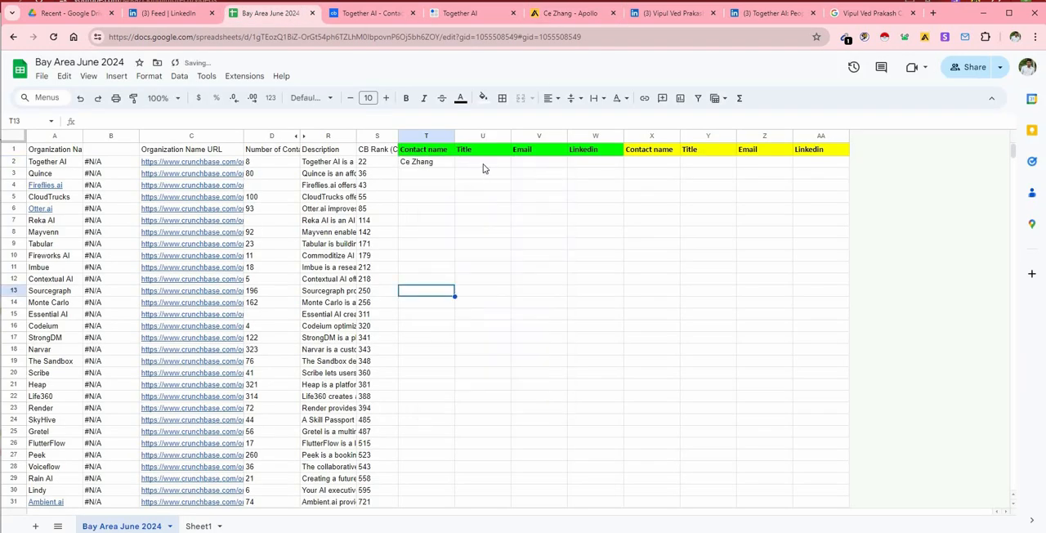
# Copy the title "Co-Founder, CTO" from Apollo into the green Title cell U2 of the Together AI row.
pyautogui.click(483, 167)
pyautogui.click(570, 13)
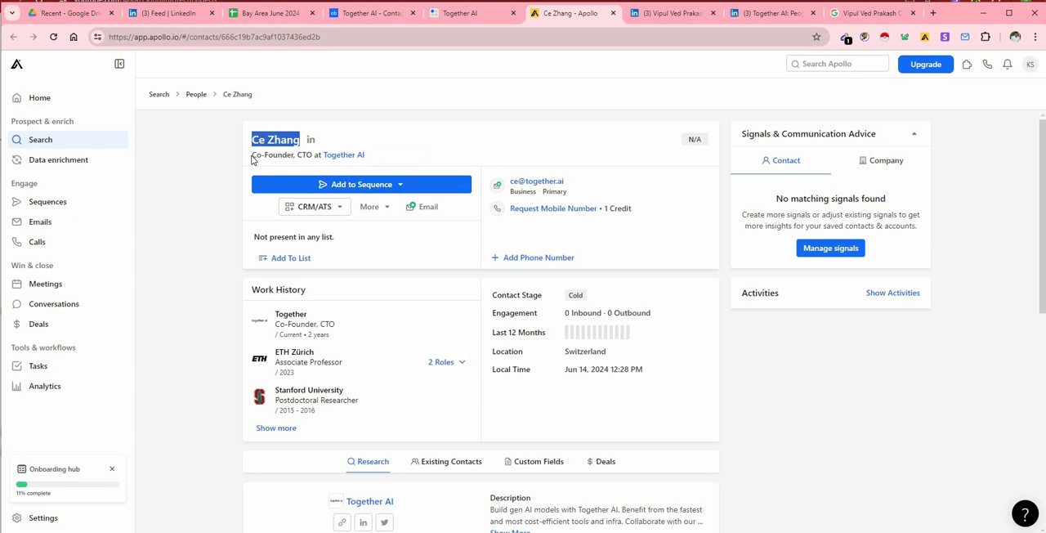
pyautogui.moveTo(251, 158); pyautogui.dragTo(310, 155)
pyautogui.rightClick(316, 168)
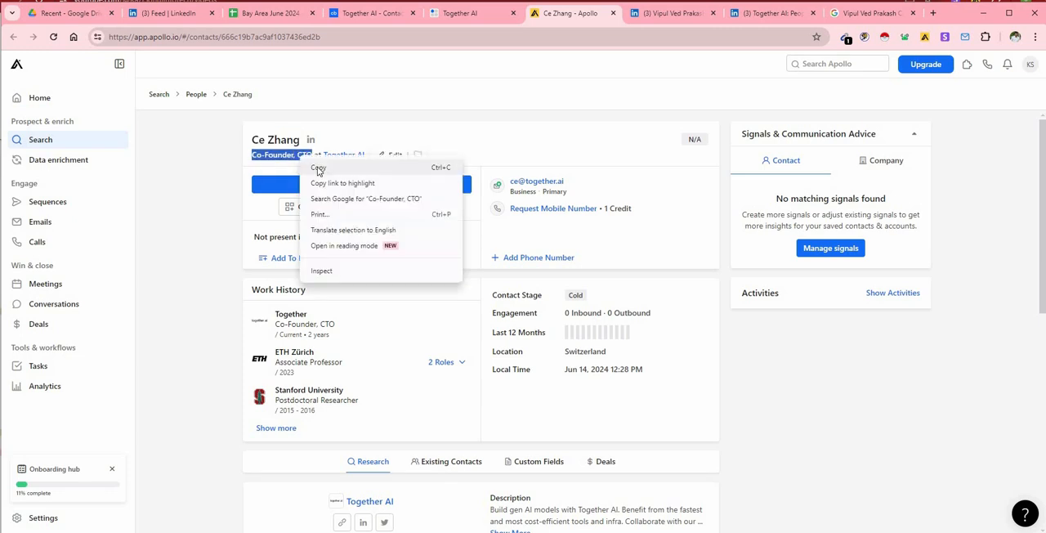
pyautogui.click(320, 170)
pyautogui.click(270, 13)
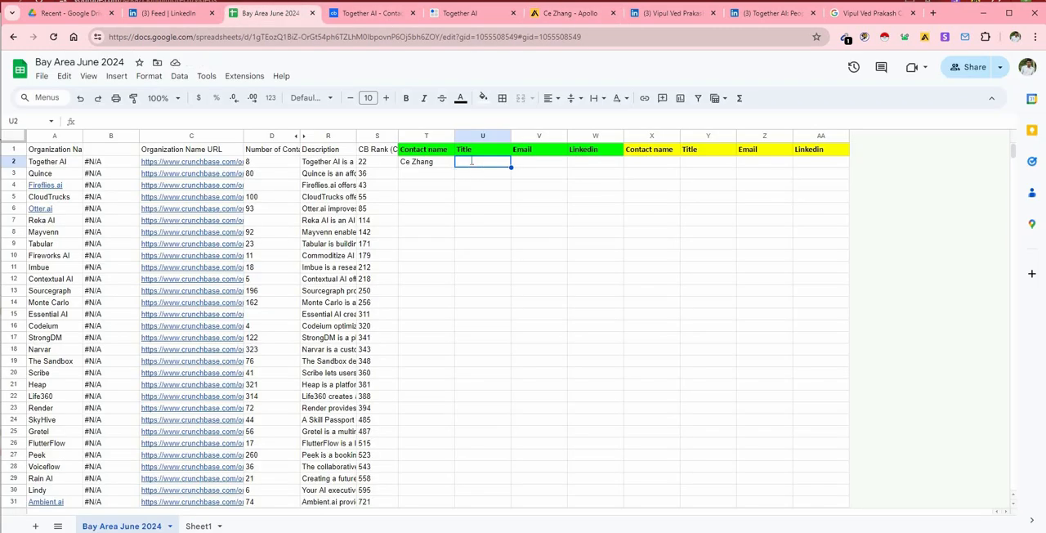
pyautogui.rightClick(471, 161)
pyautogui.click(504, 283)
pyautogui.press('Tab')
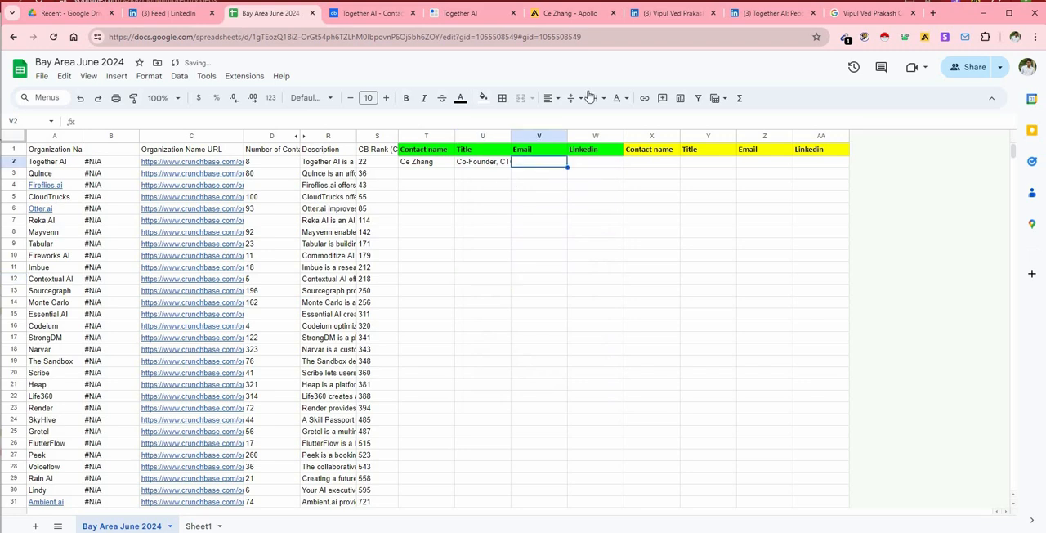
# Copy the CTO's business email from Apollo into the green Email cell V2 of the spreadsheet.
pyautogui.click(606, 16)
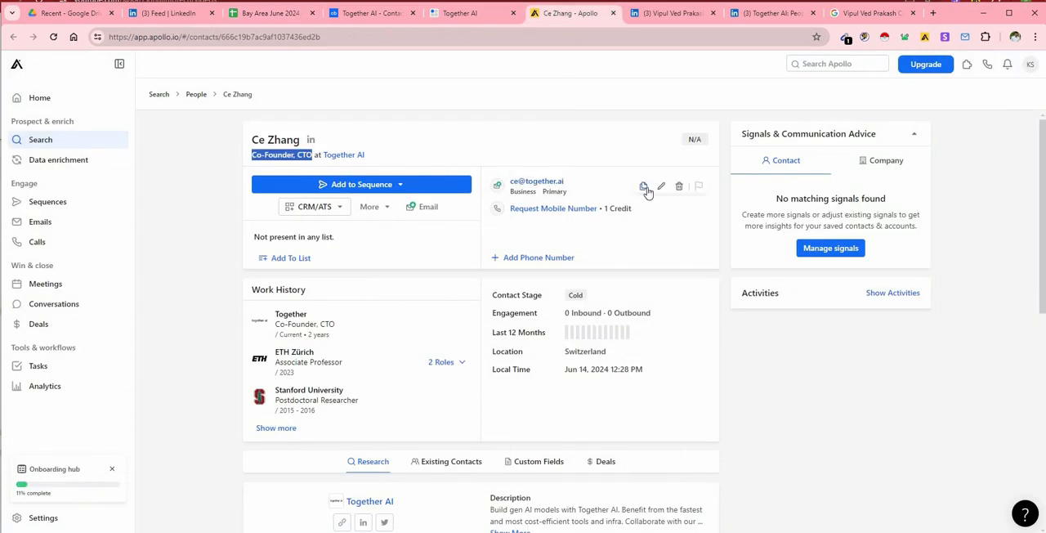
pyautogui.click(642, 187)
pyautogui.click(270, 13)
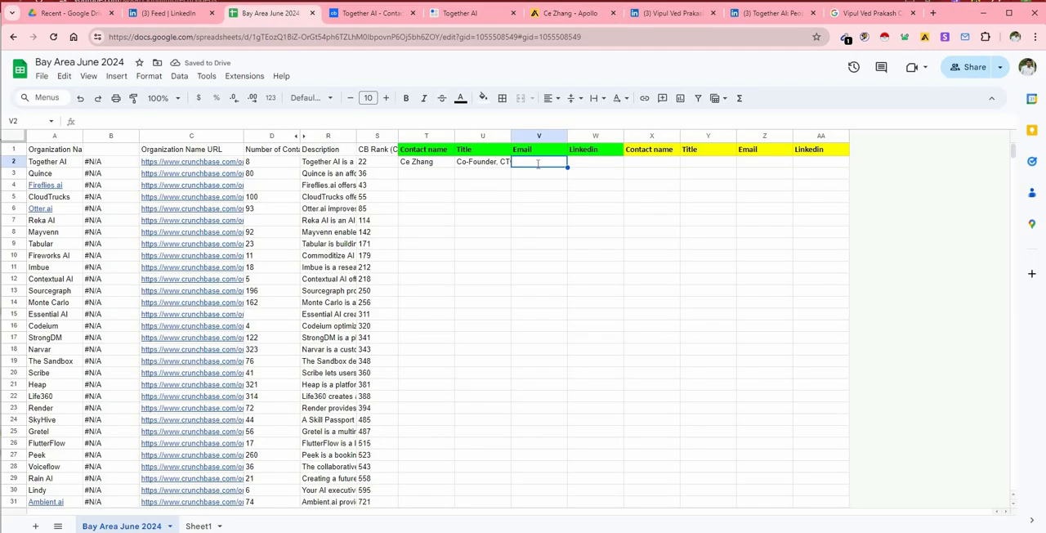
pyautogui.rightClick(538, 163)
pyautogui.click(556, 285)
pyautogui.press('Tab')
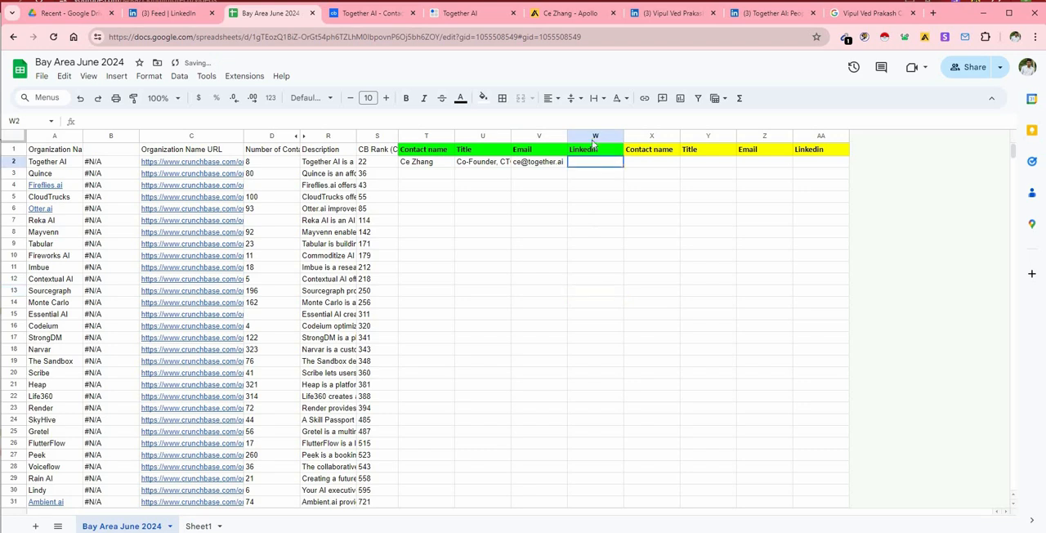
# Copy the link address of the CTO's LinkedIn profile from Apollo into the green Linkedin cell W2.
pyautogui.click(568, 13)
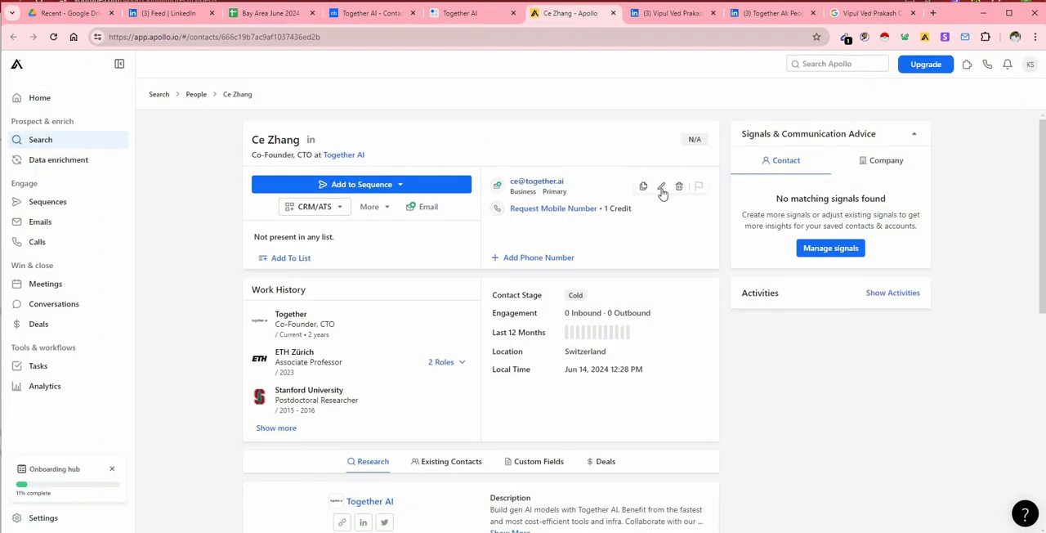
pyautogui.rightClick(312, 140)
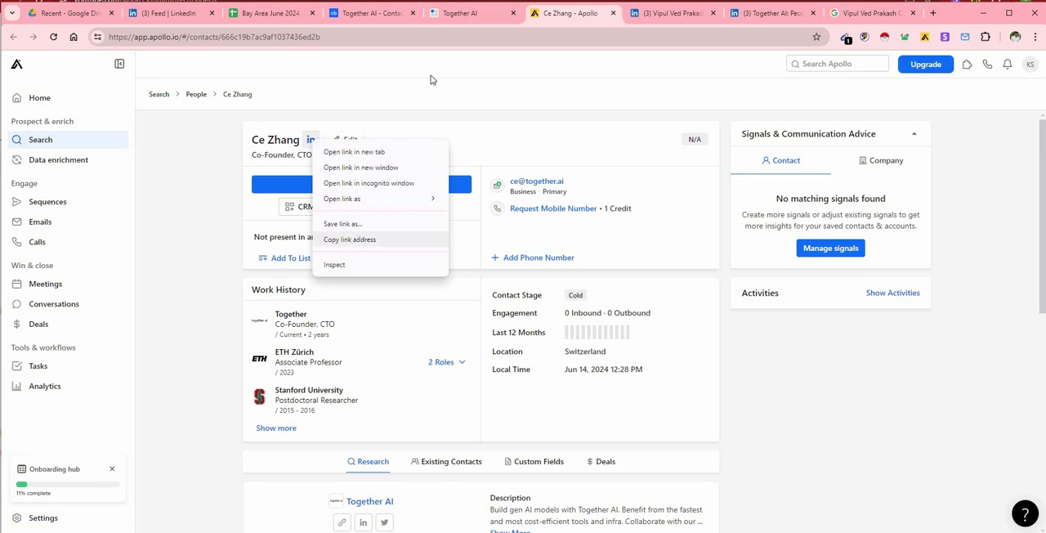
pyautogui.click(357, 239)
pyautogui.click(271, 14)
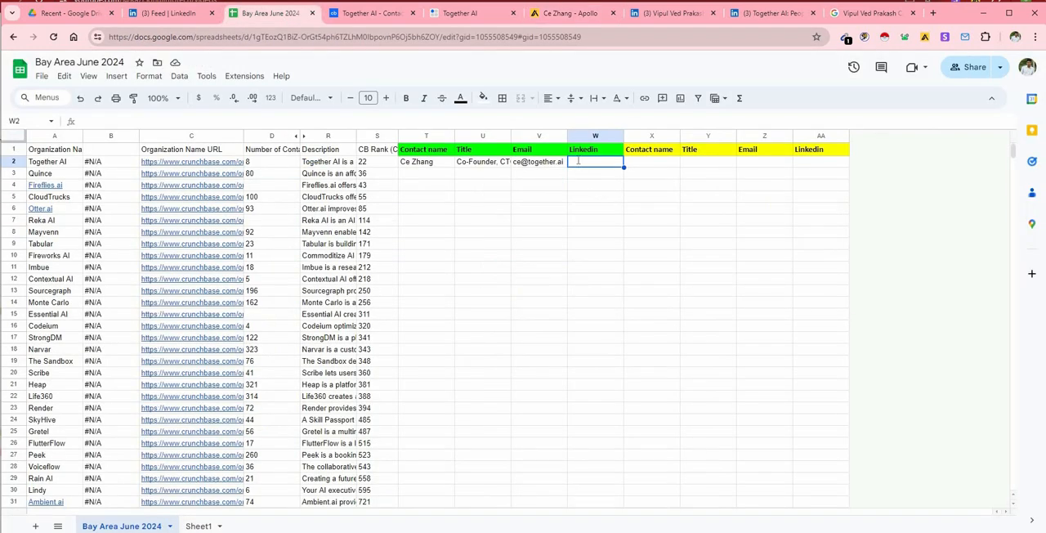
pyautogui.rightClick(578, 161)
pyautogui.click(613, 280)
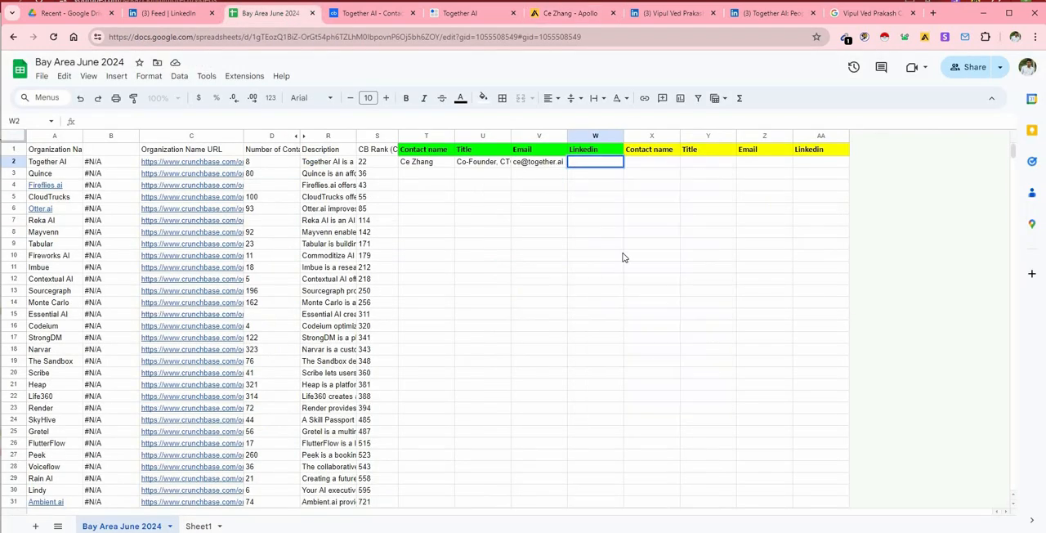
# Copy the CEO's full name from the LinkedIn profile into the yellow Contact name cell X2.
pyautogui.click(653, 169)
pyautogui.click(671, 13)
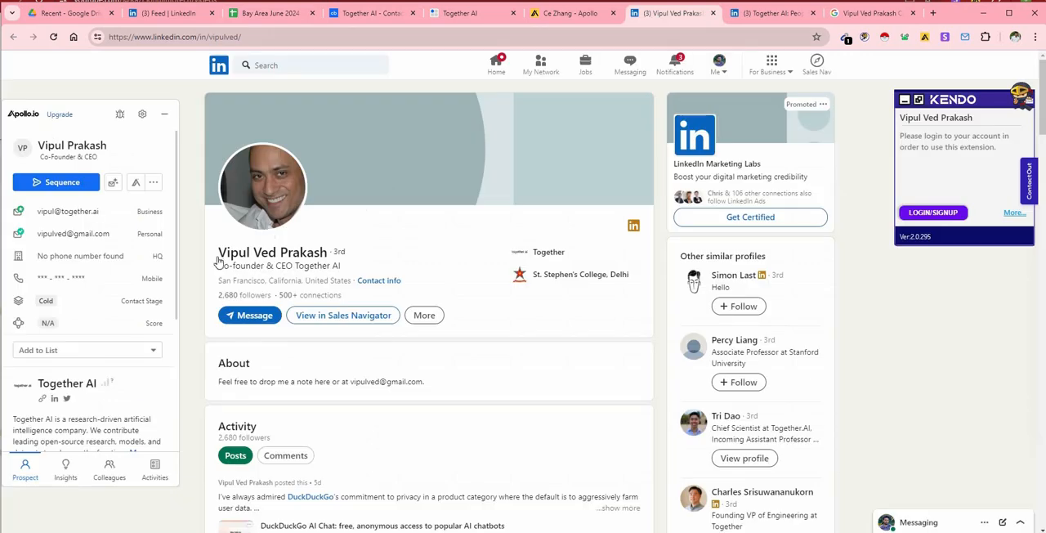
pyautogui.moveTo(212, 252); pyautogui.dragTo(316, 252)
pyautogui.rightClick(305, 253)
pyautogui.click(343, 376)
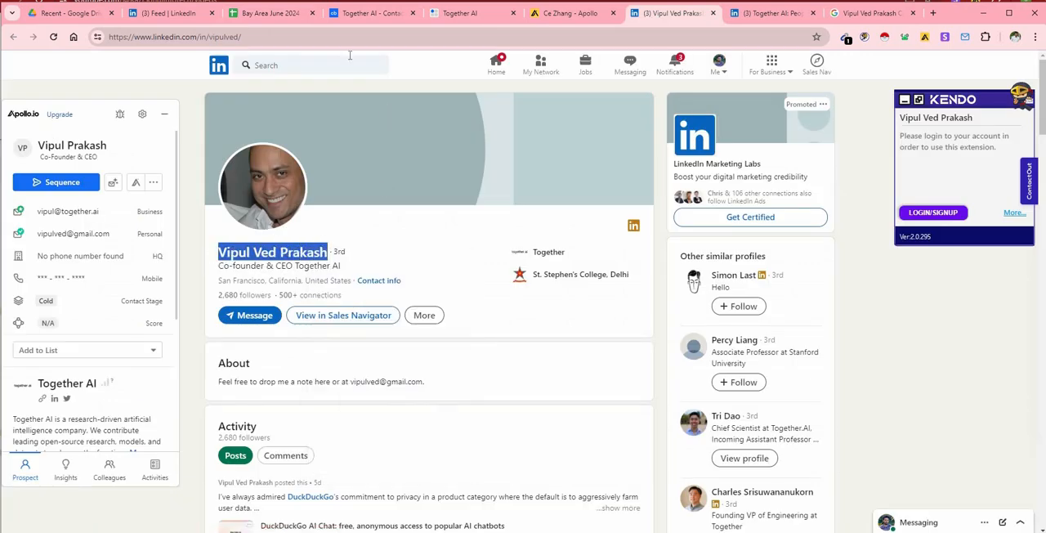
pyautogui.click(272, 13)
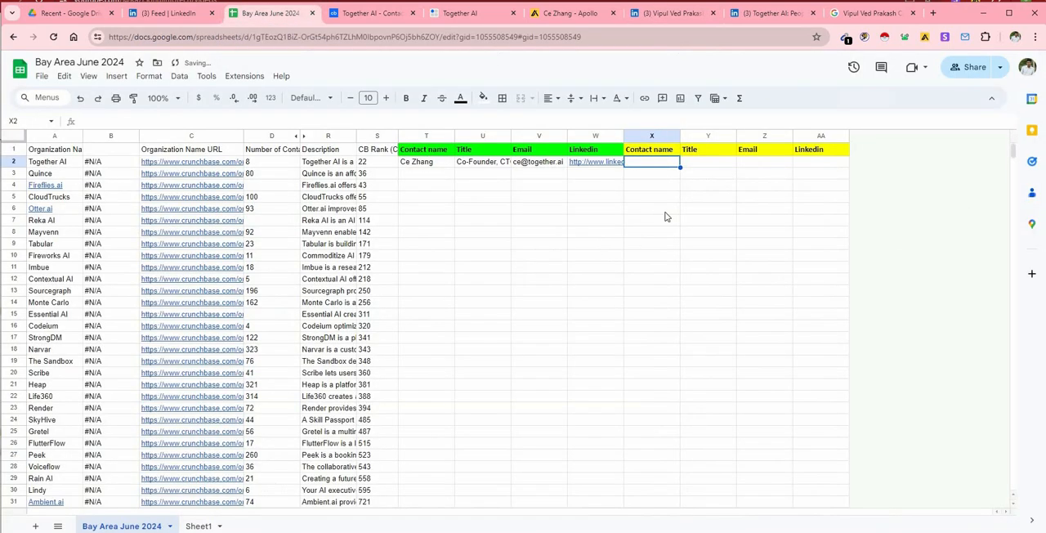
pyautogui.rightClick(659, 168)
pyautogui.click(691, 293)
# Copy the CEO's business email from the Apollo extension into cell Y2 of the Together AI row.
pyautogui.click(715, 163)
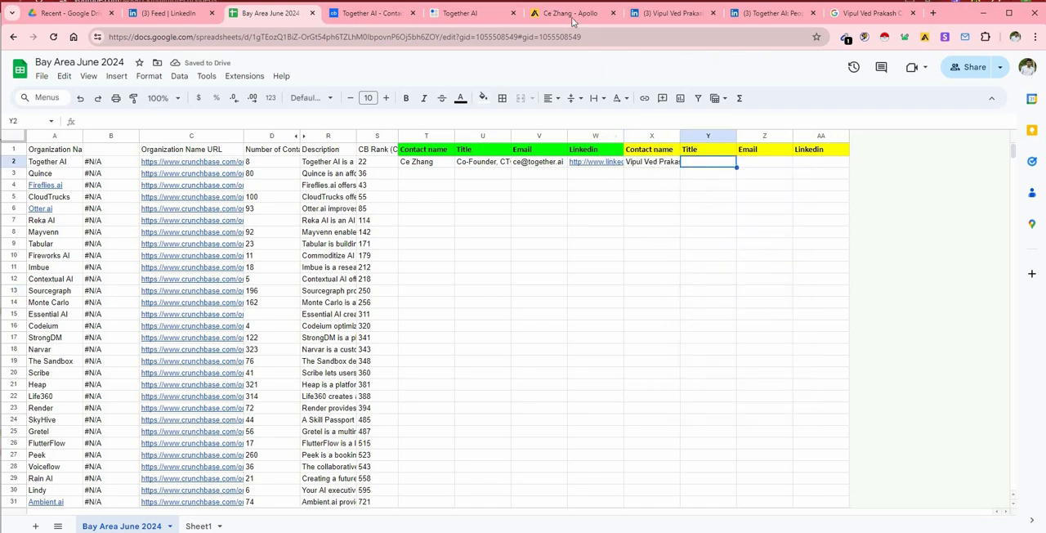
pyautogui.click(670, 13)
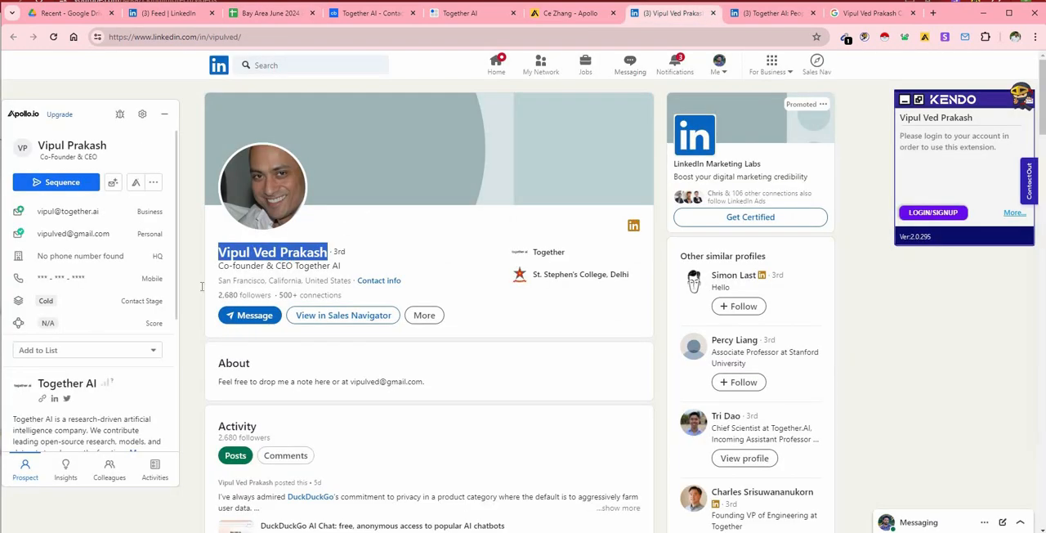
pyautogui.click(299, 18)
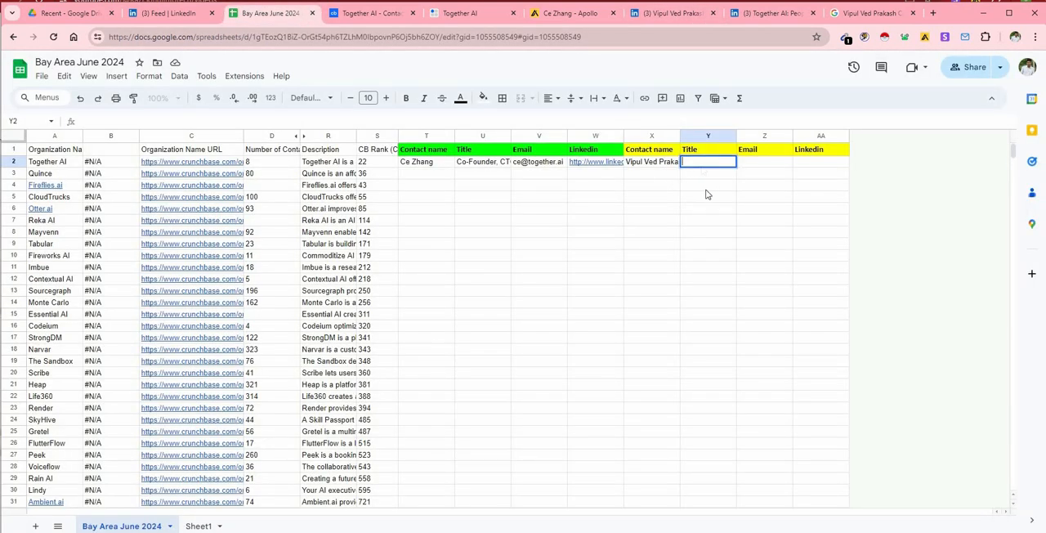
pyautogui.rightClick(702, 167)
pyautogui.click(738, 289)
# Move the CEO's email from the yellow Title cell Y2 to the Email cell Z2.
pyautogui.click(768, 165)
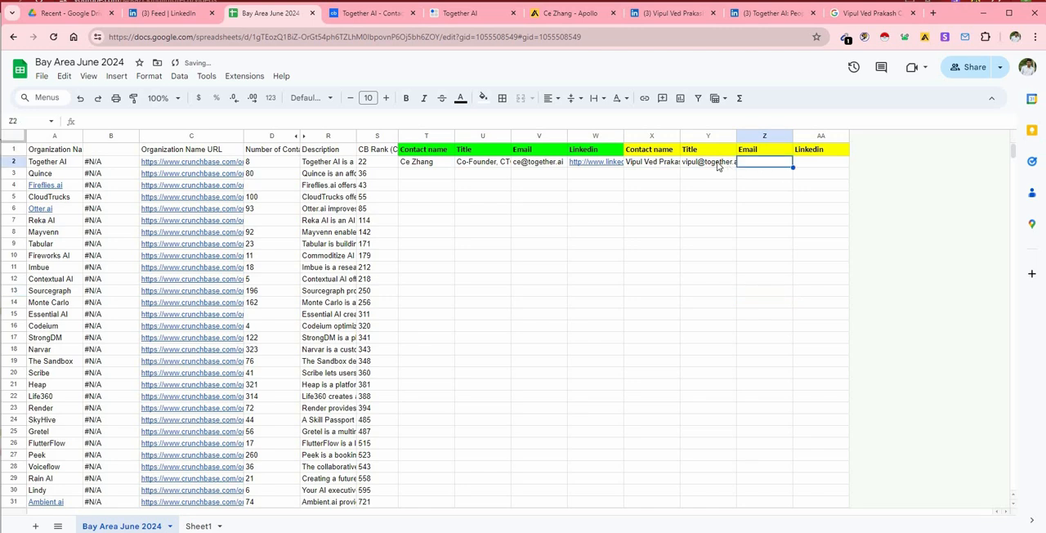
pyautogui.click(720, 163)
pyautogui.hotkey('ctrl', 'x')
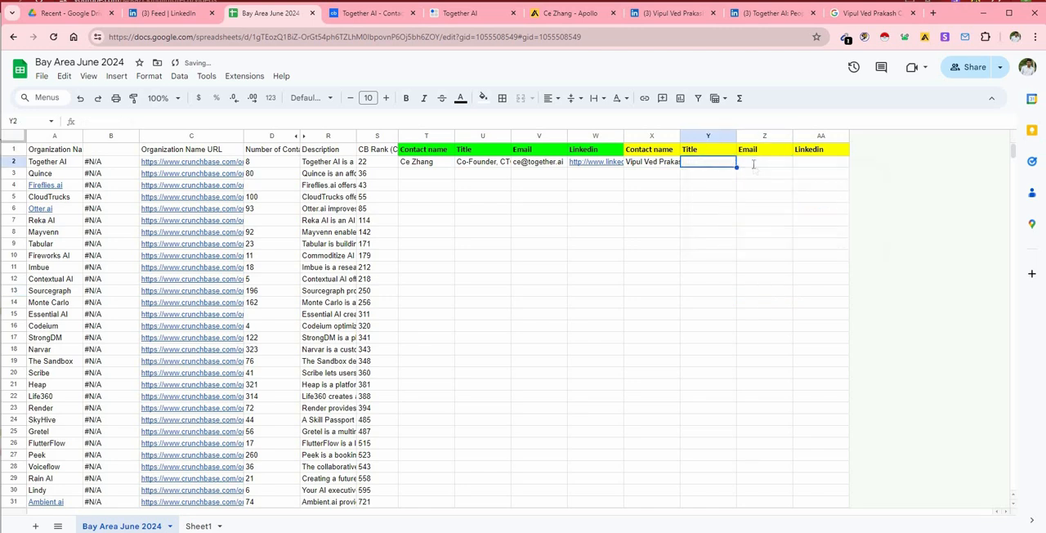
pyautogui.click(760, 162)
pyautogui.rightClick(747, 162)
pyautogui.click(772, 282)
# Copy the CEO's title "Co-founder & CEO" from the LinkedIn profile into the yellow Title cell Y2 of the Together AI row.
pyautogui.click(708, 163)
pyautogui.click(671, 13)
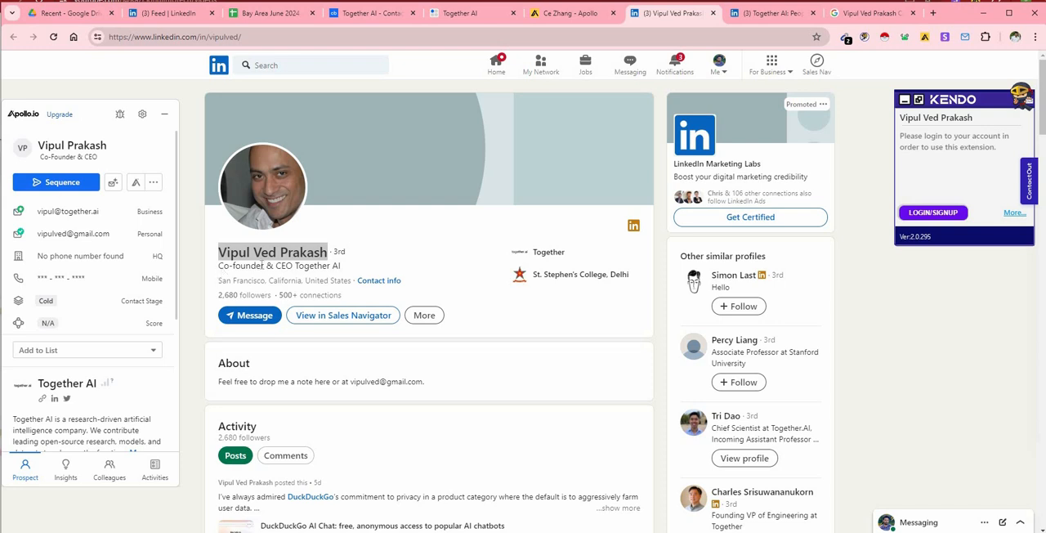
pyautogui.moveTo(219, 268); pyautogui.dragTo(292, 268)
pyautogui.rightClick(286, 270)
pyautogui.click(303, 278)
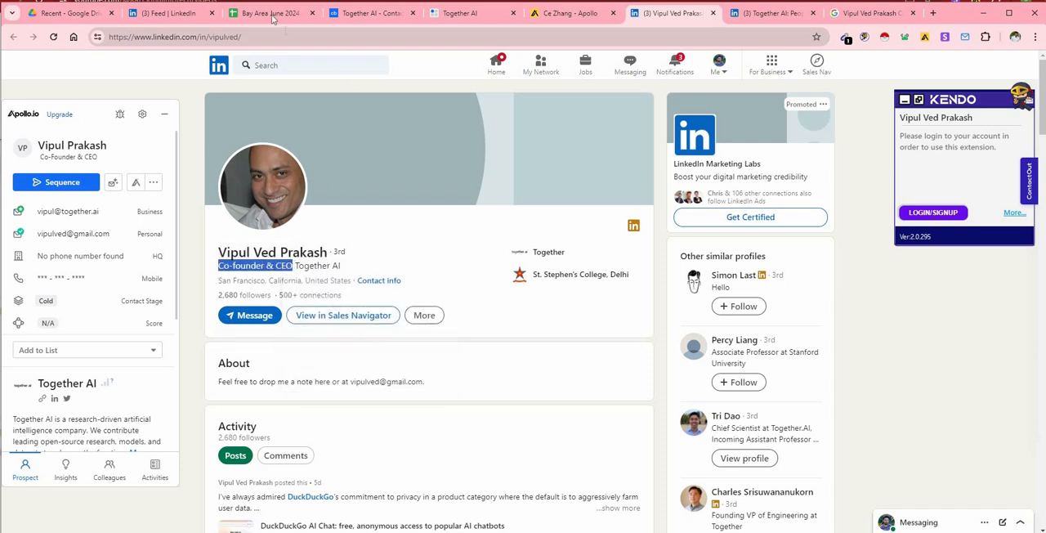
pyautogui.click(270, 13)
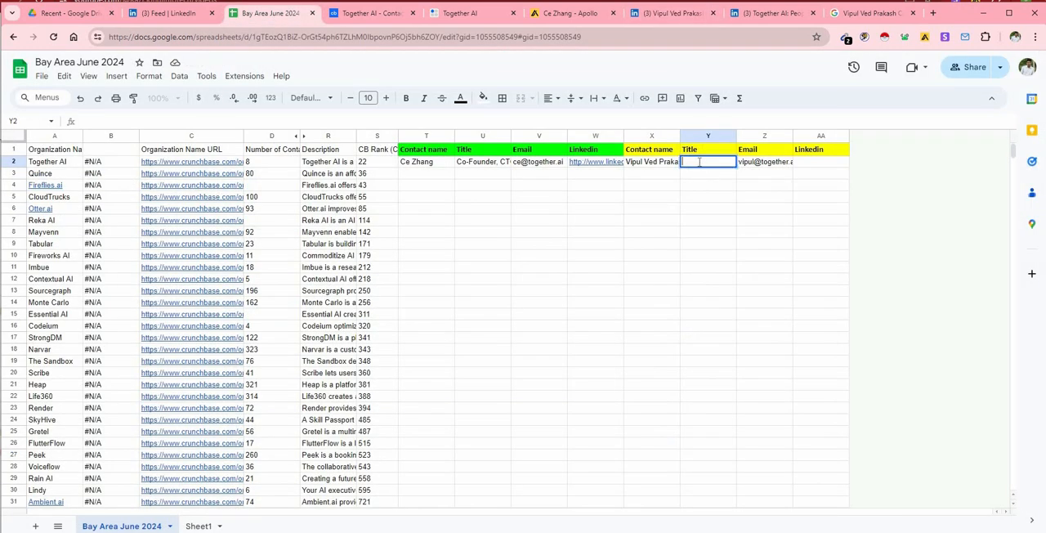
pyautogui.rightClick(700, 162)
pyautogui.click(730, 289)
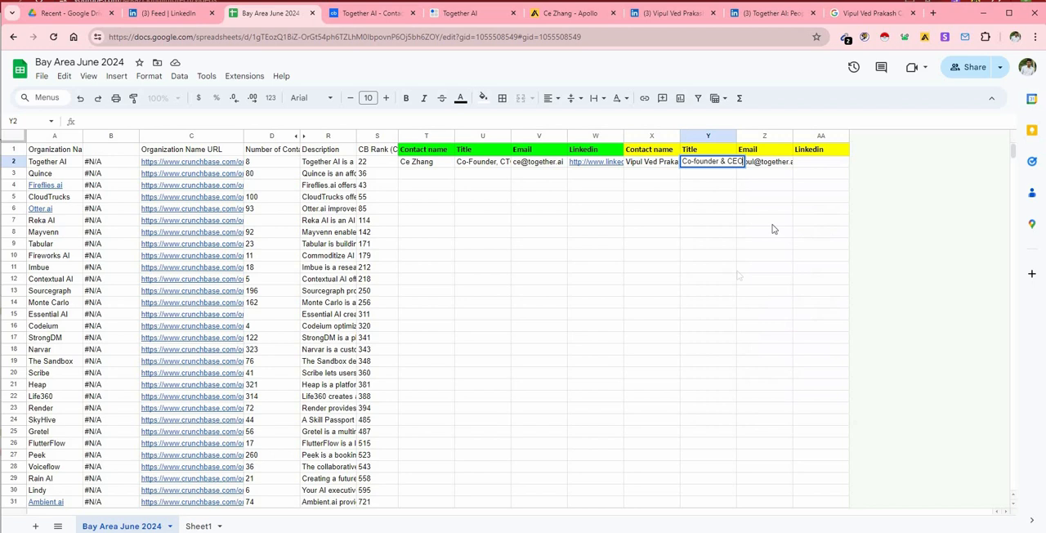
# Copy the web address of the CEO's LinkedIn profile into the yellow Linkedin cell AA2 of the Together AI row.
pyautogui.click(817, 161)
pyautogui.click(676, 13)
pyautogui.click(750, 14)
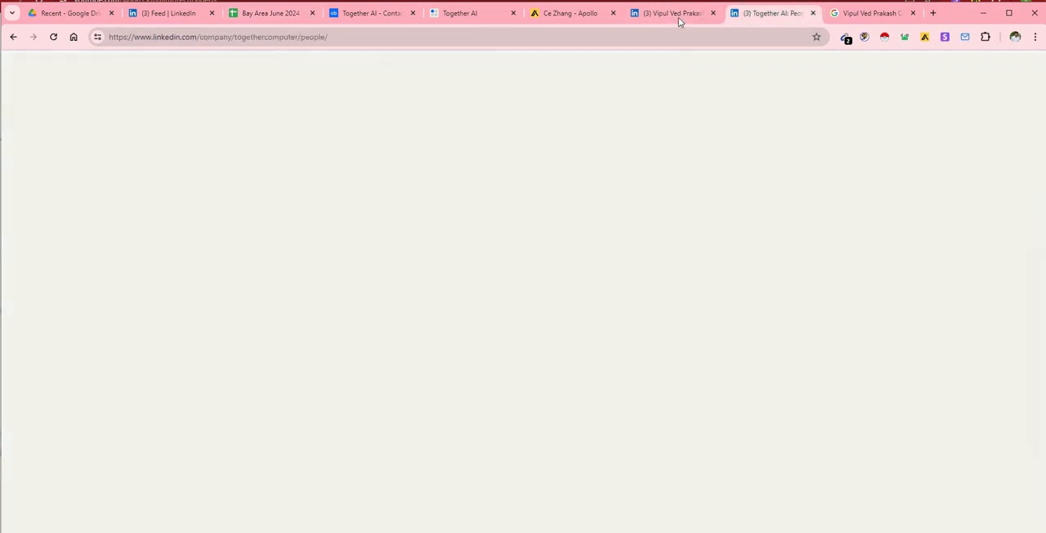
pyautogui.click(678, 15)
pyautogui.rightClick(359, 43)
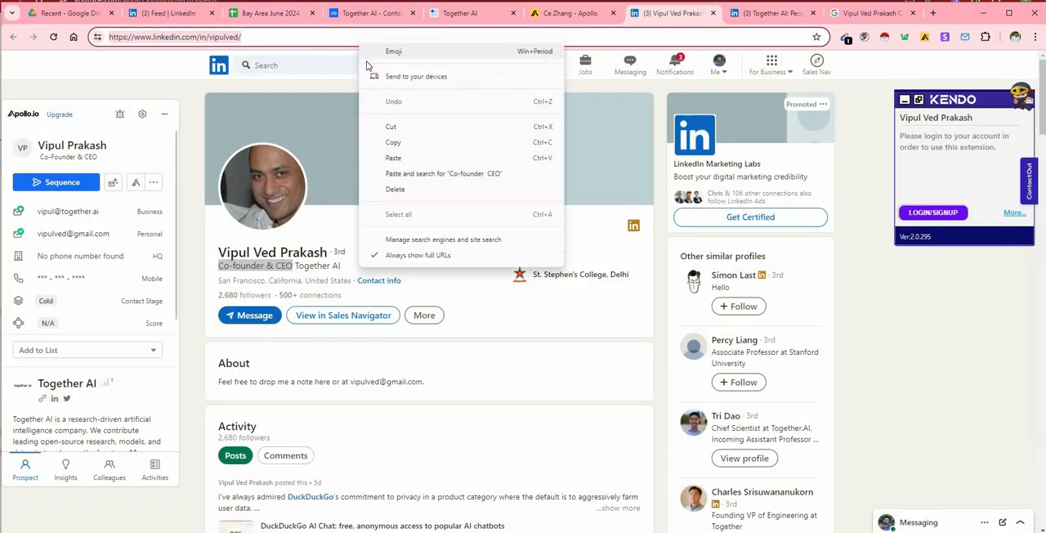
pyautogui.click(396, 144)
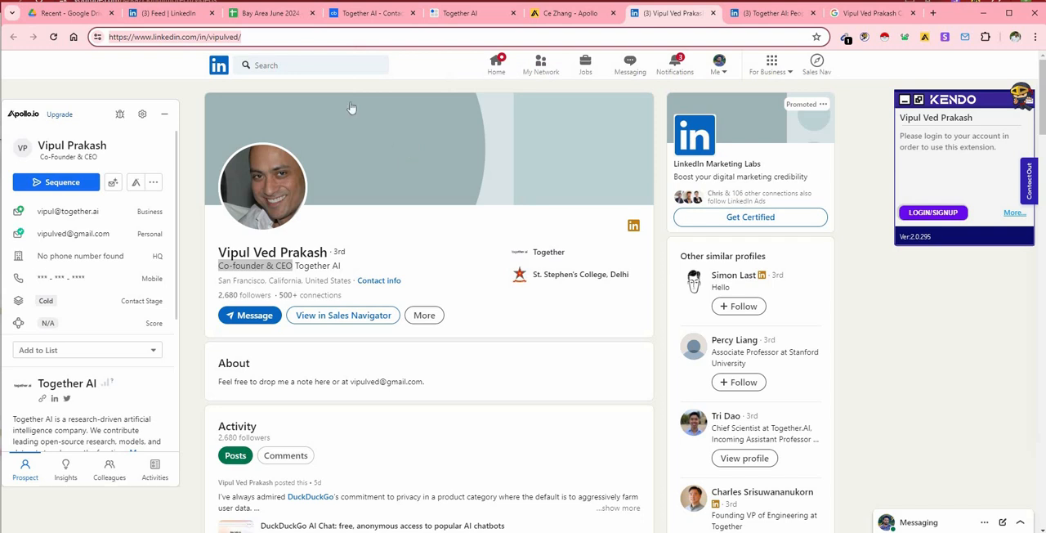
pyautogui.click(269, 13)
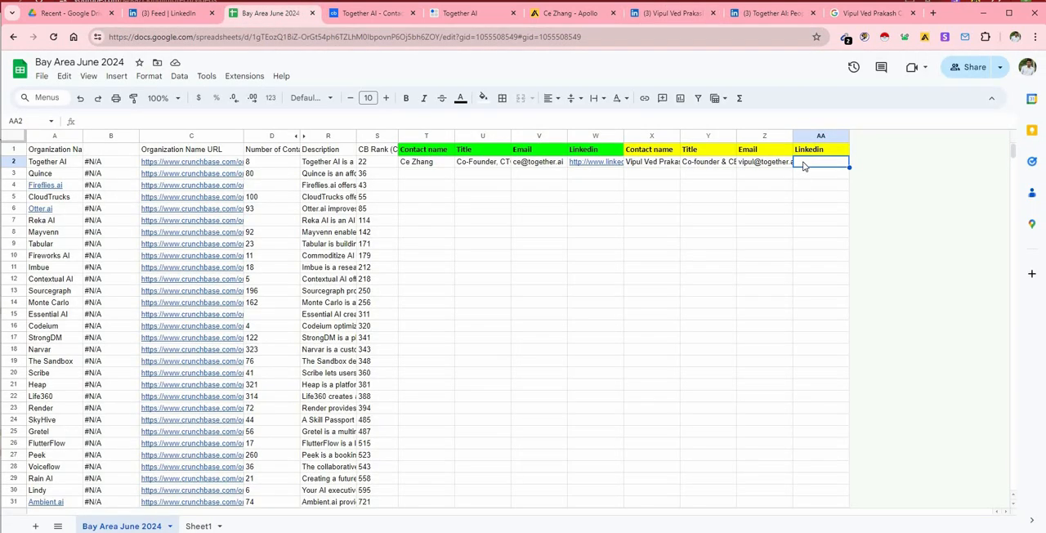
pyautogui.doubleClick(809, 162)
pyautogui.rightClick(804, 166)
pyautogui.click(821, 286)
pyautogui.click(821, 290)
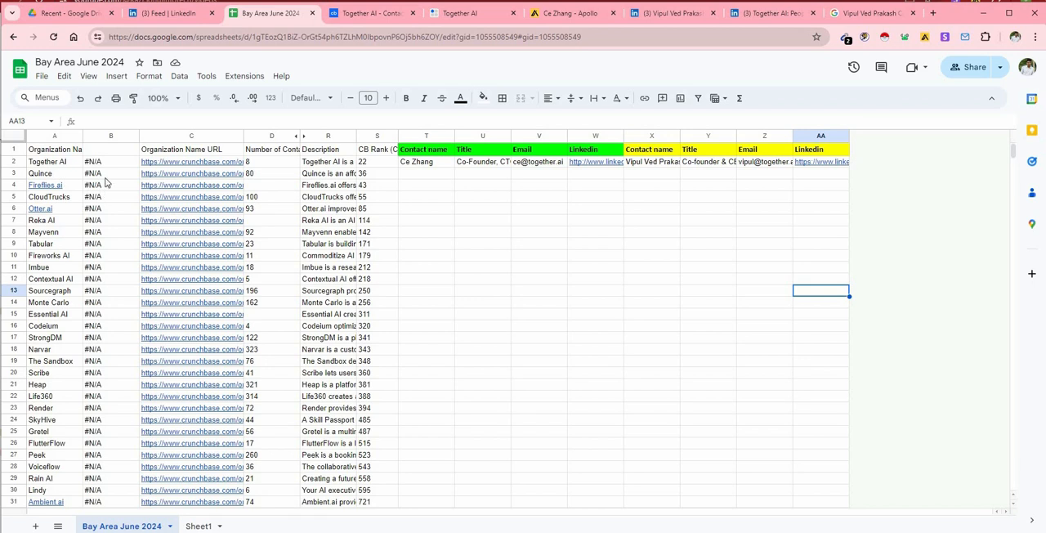
# Open Quince's Crunchbase page from the link in cell C3 and close the Together AI Crunchbase, website and Apollo pages.
pyautogui.click(184, 183)
pyautogui.click(216, 196)
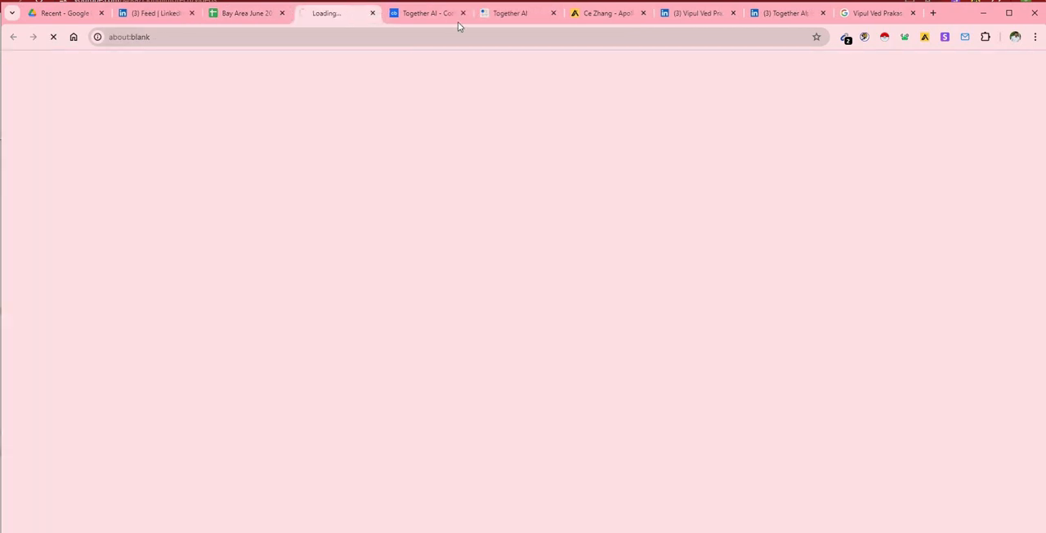
pyautogui.click(464, 14)
pyautogui.click(464, 14)
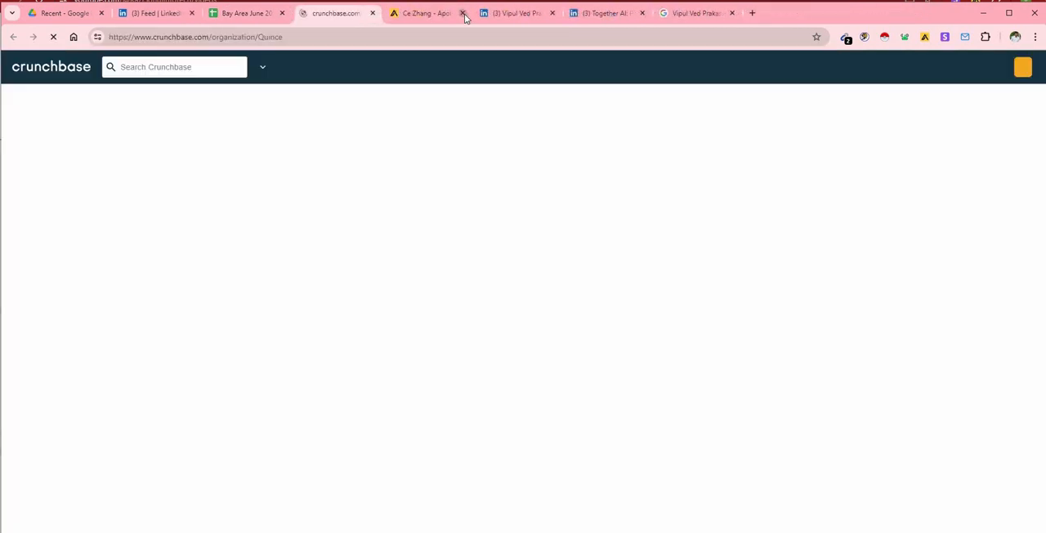
pyautogui.click(463, 14)
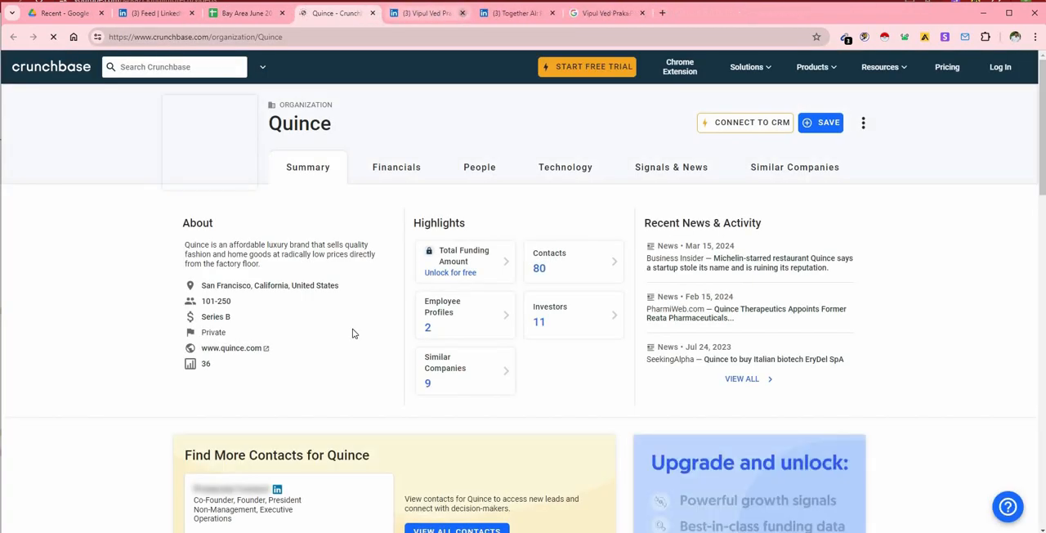
# Open Quince's website from its Crunchbase profile and close the leftover LinkedIn pages of the Together AI research.
pyautogui.click(267, 349)
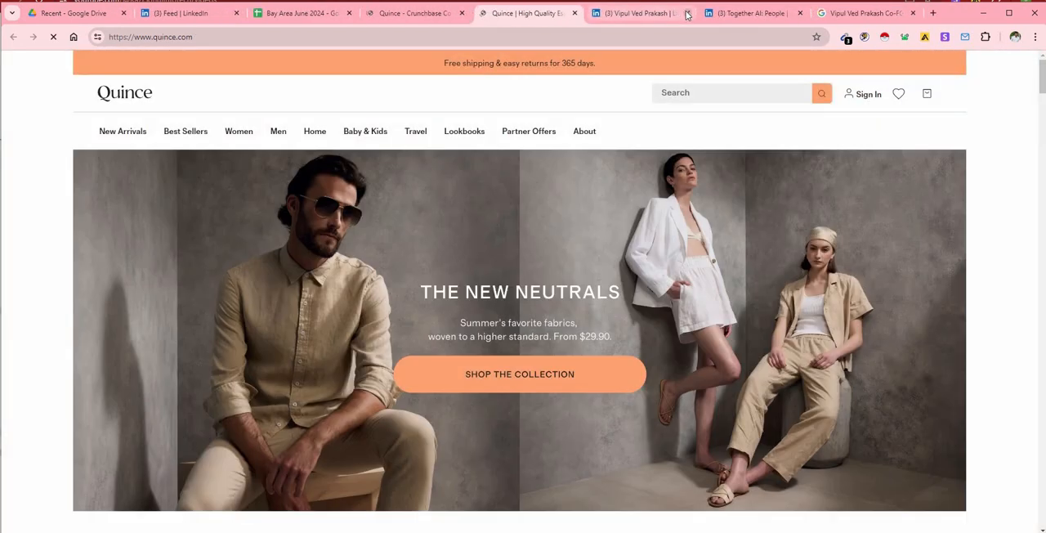
pyautogui.click(685, 13)
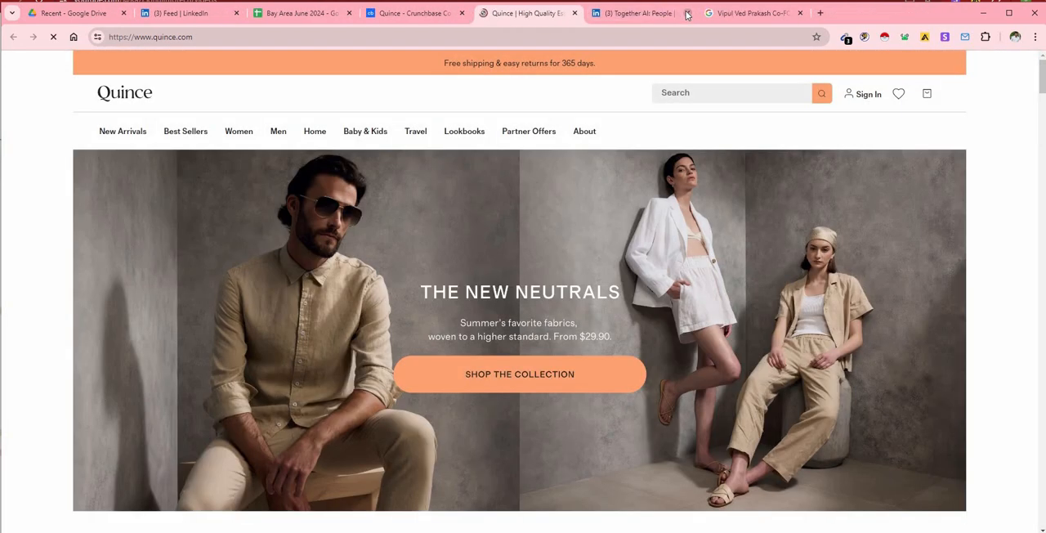
pyautogui.click(440, 14)
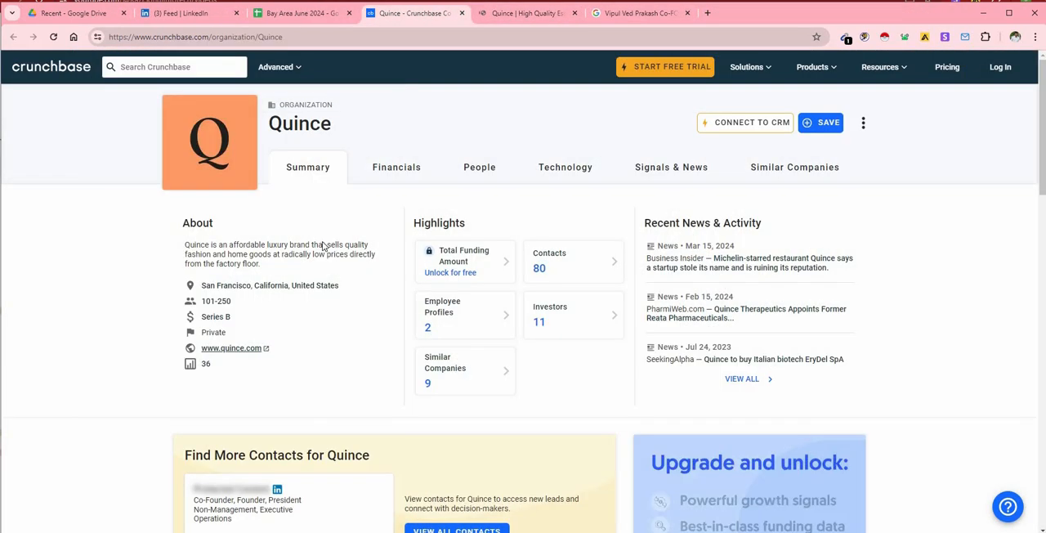
pyautogui.click(351, 14)
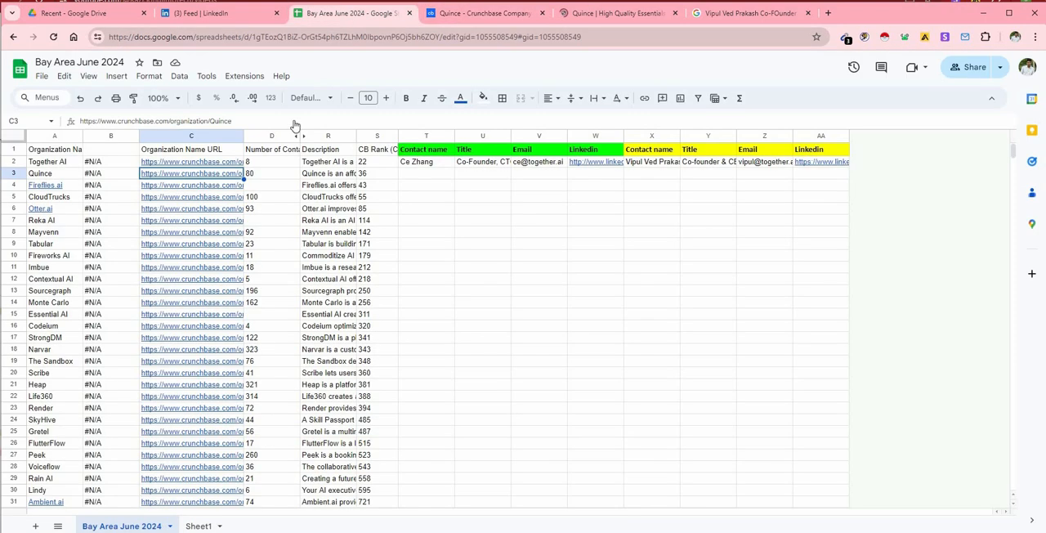
pyautogui.moveTo(57, 207)
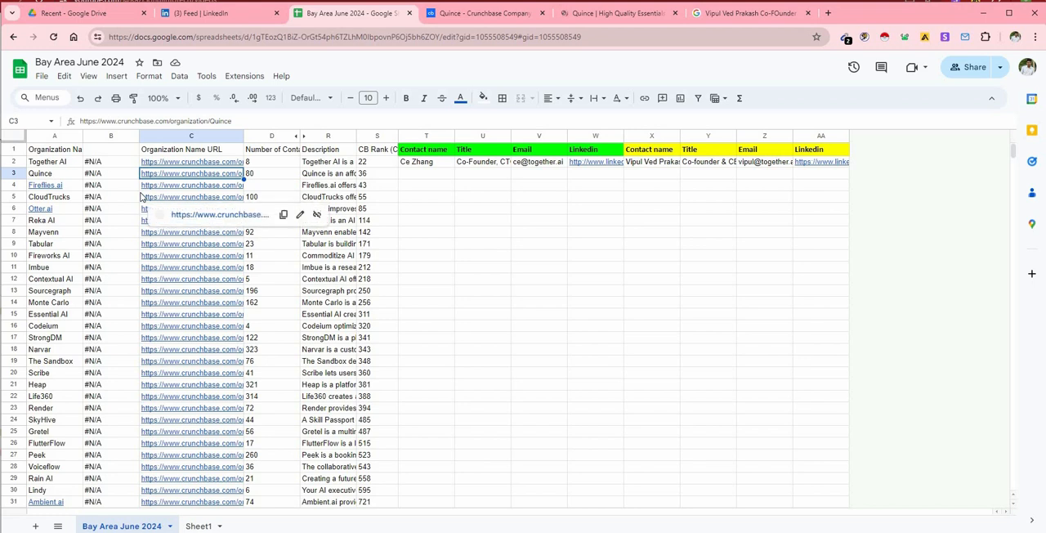
pyautogui.click(572, 15)
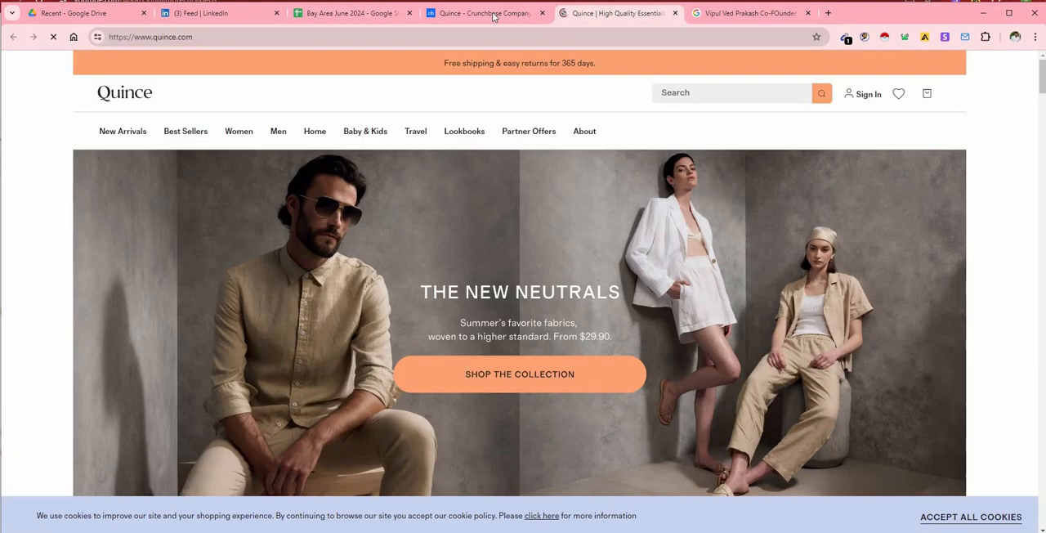
# Open Quince's contacts on Crunchbase and examine the contact titles and employee profiles for C-level people.
pyautogui.click(492, 15)
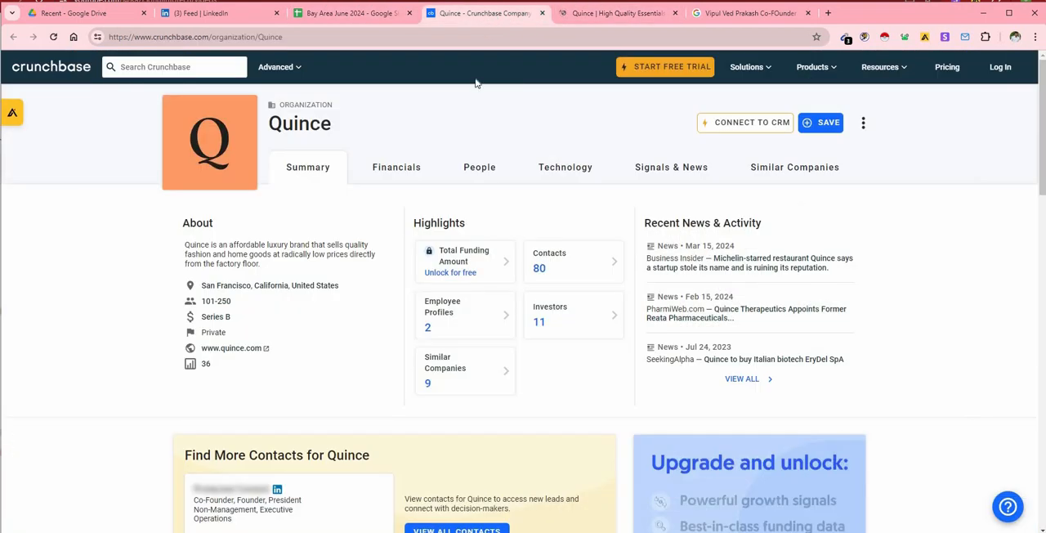
pyautogui.click(613, 266)
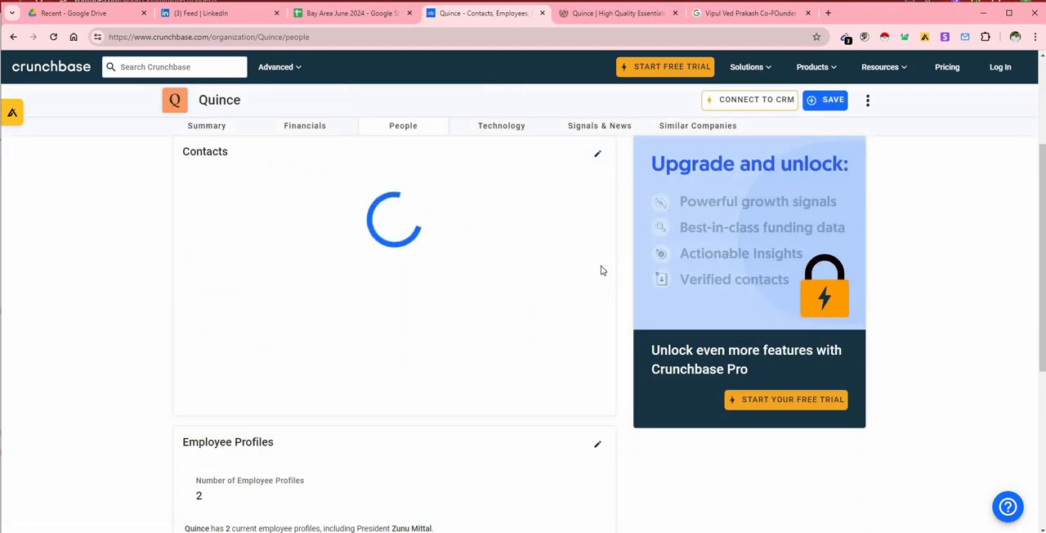
pyautogui.scroll(-4, 435, 321)
pyautogui.scroll(6, 436, 320)
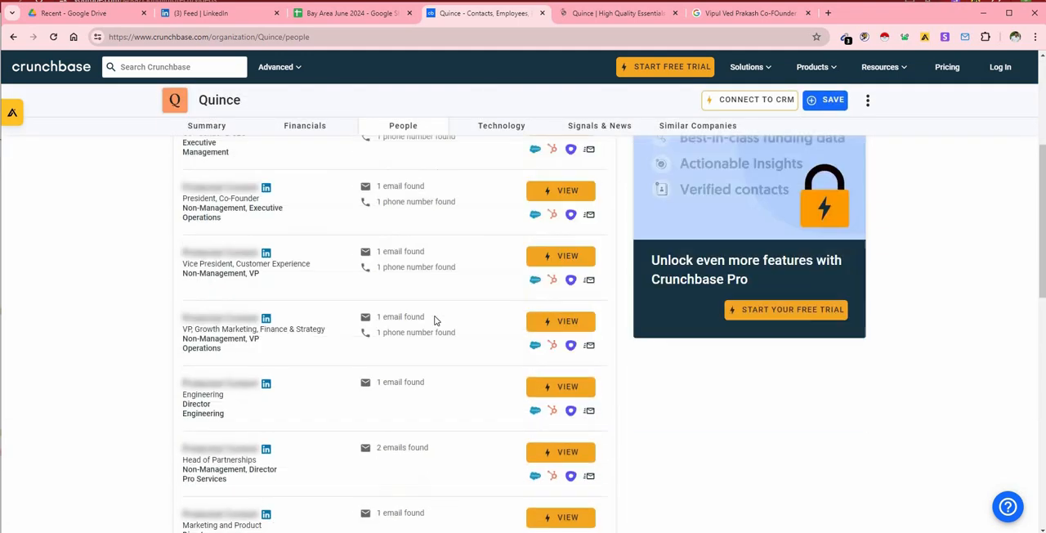
pyautogui.click(330, 265)
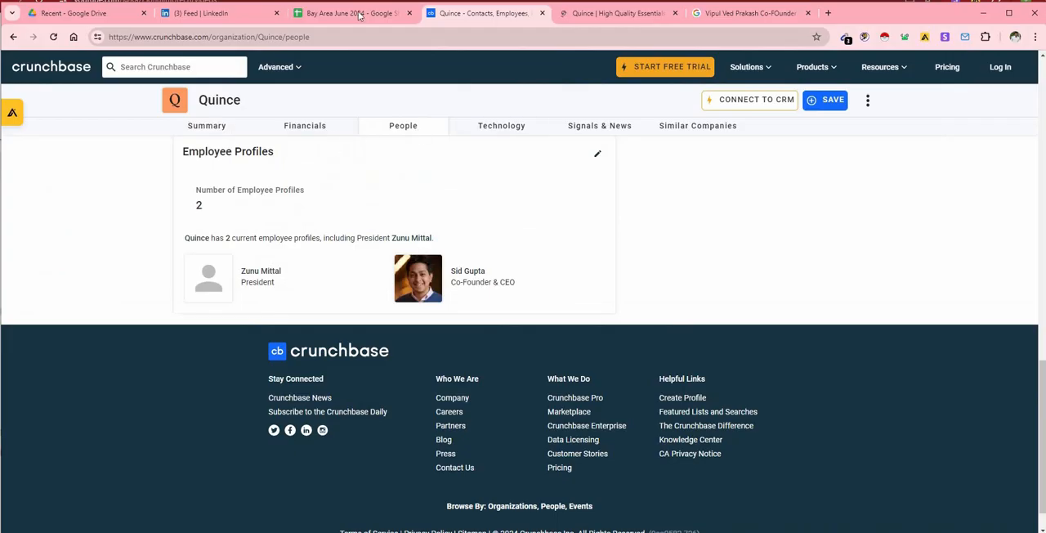
pyautogui.click(349, 15)
pyautogui.scroll(-20, 435, 271)
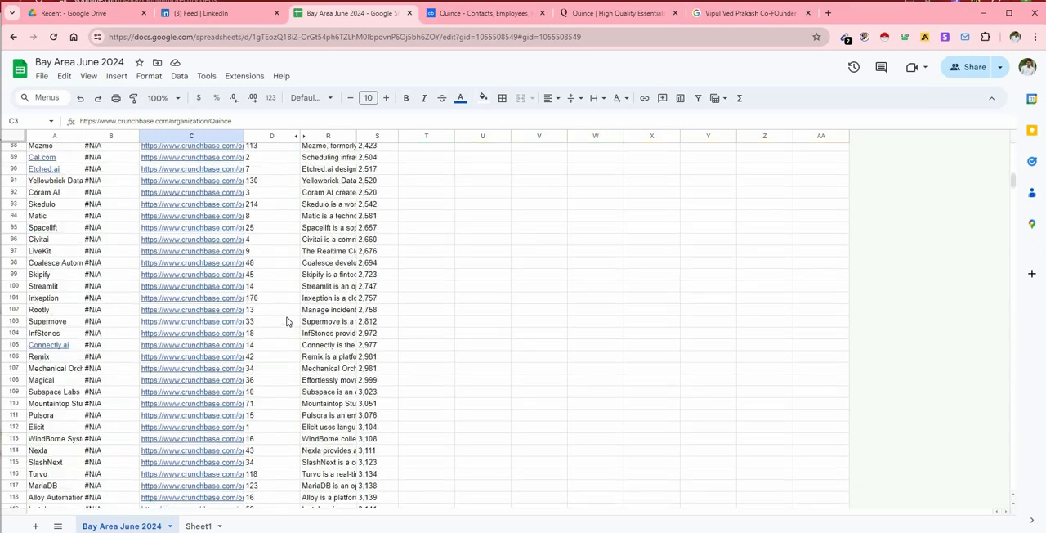
pyautogui.scroll(20, 435, 271)
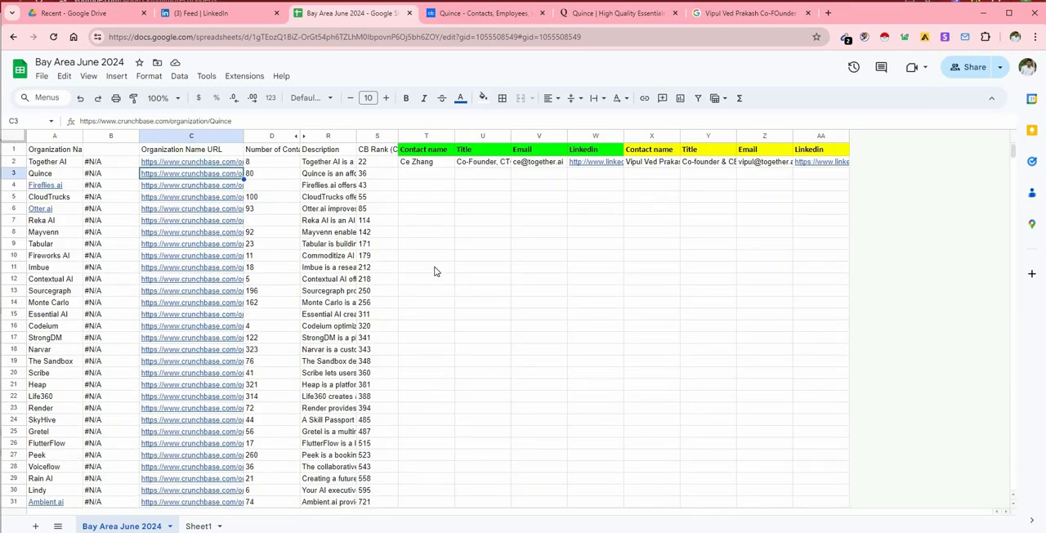